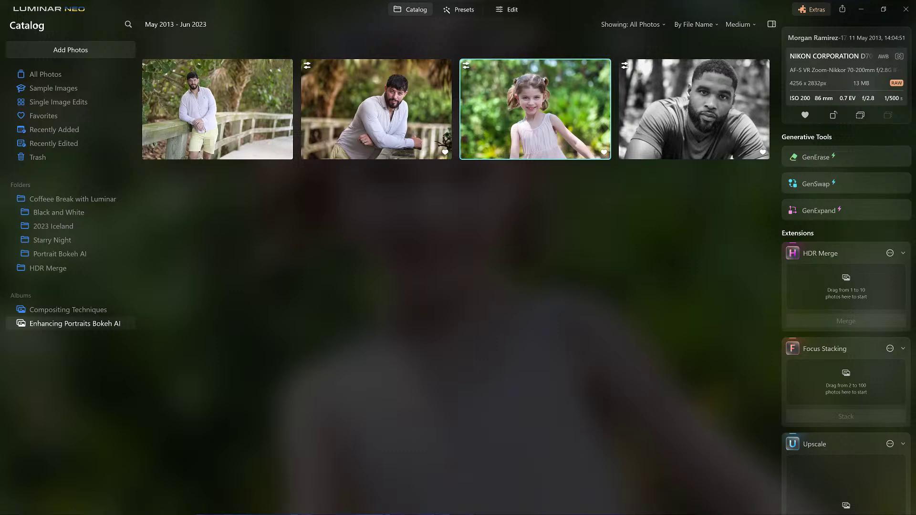
Step: Examine the background blur in the photo of the girl, then return to the album's thumbnails
double_click(558, 94)
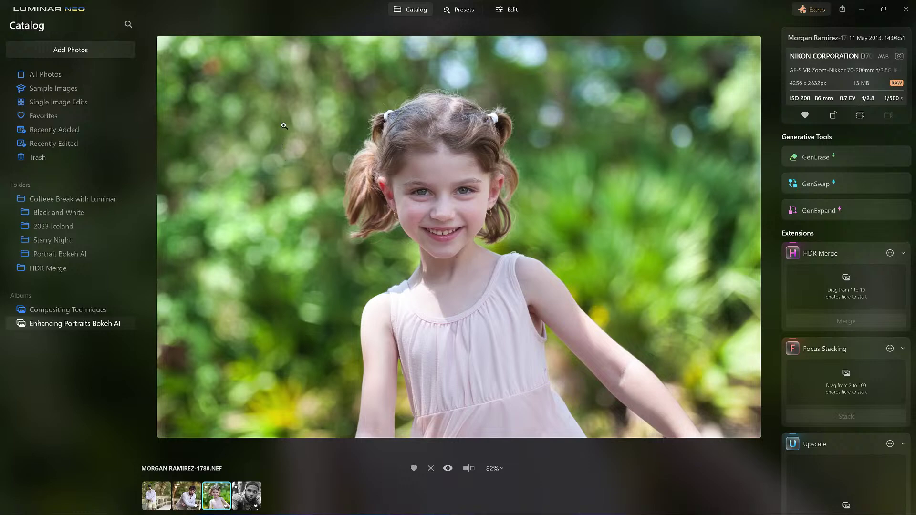
scroll(269, 132, "up", 1)
scroll(268, 132, "up", 5)
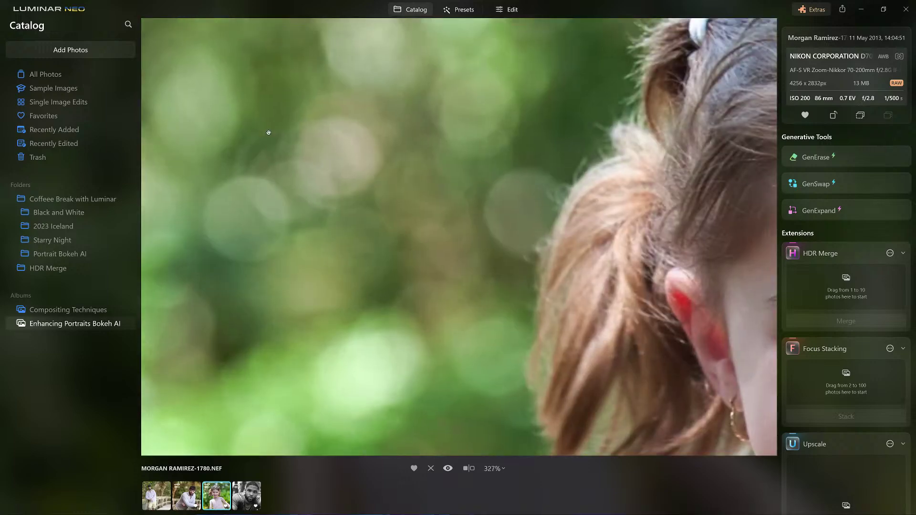
scroll(269, 132, "down", 5)
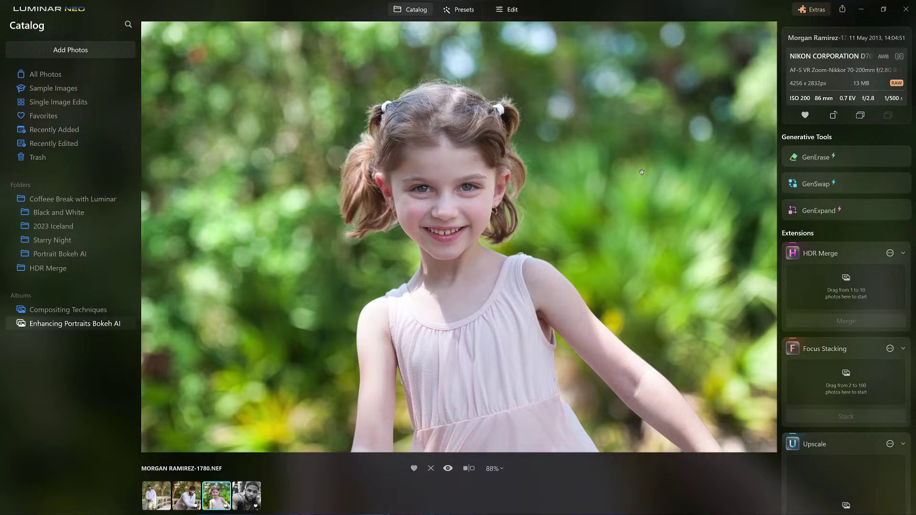
double_click(319, 141)
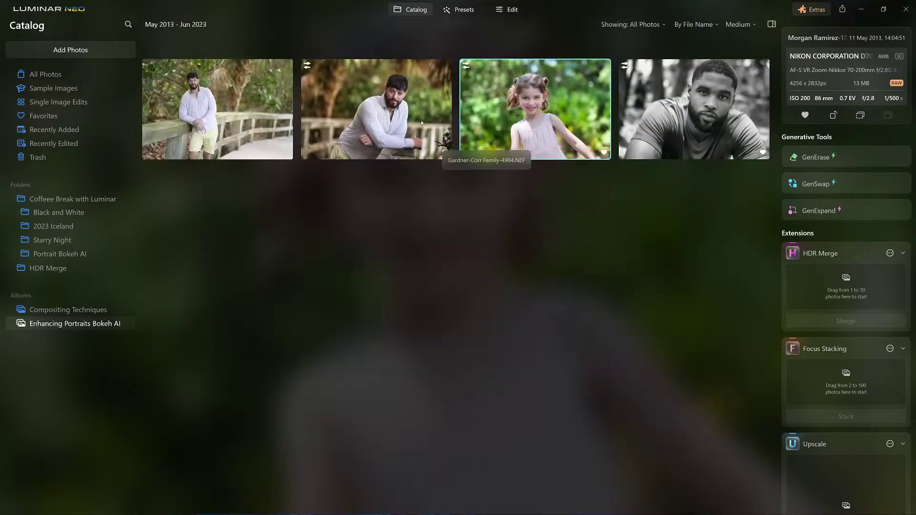
Step: Examine the blurred foliage and sharp subject in the photo of the man standing by the boardwalk railing, then return to the thumbnails
double_click(180, 101)
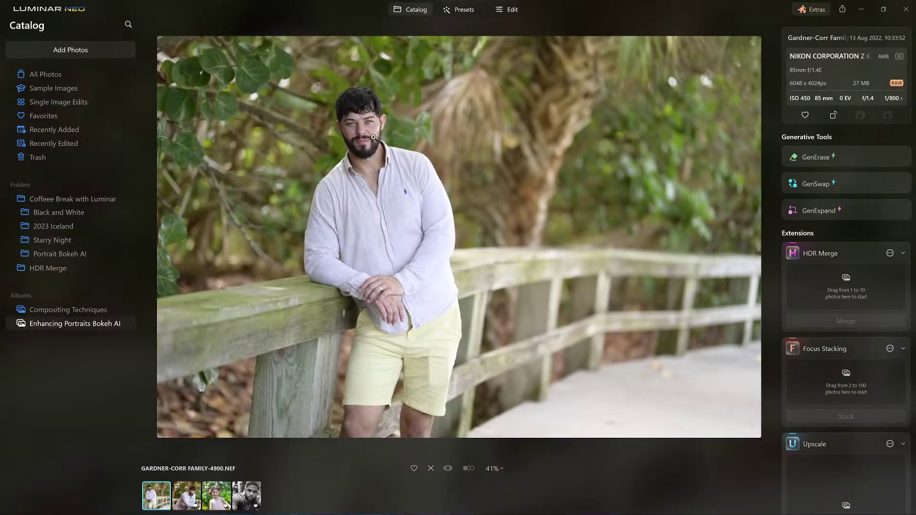
left_click(329, 159)
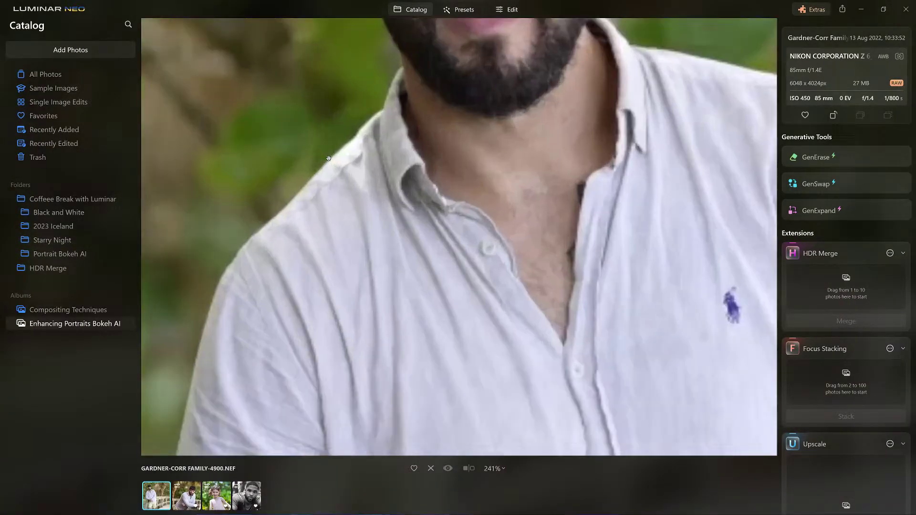
left_click_drag(329, 159, 417, 298)
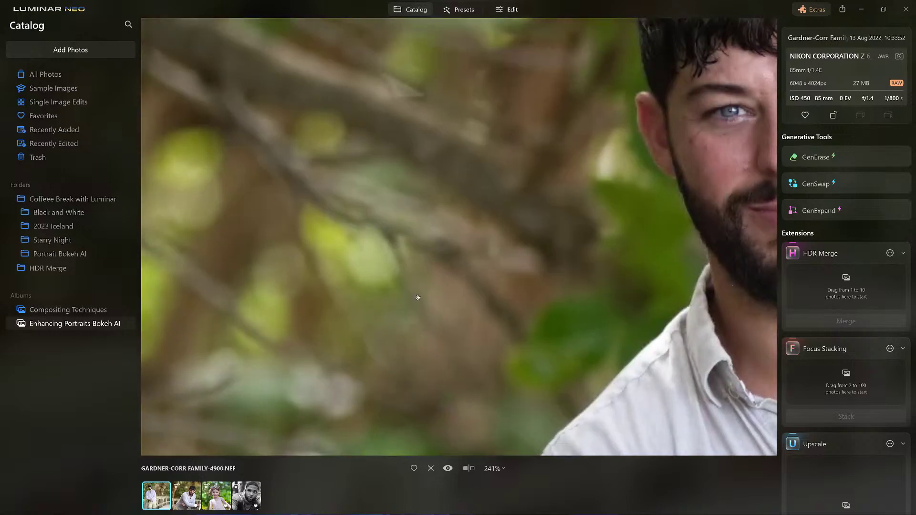
left_click_drag(369, 227, 504, 225)
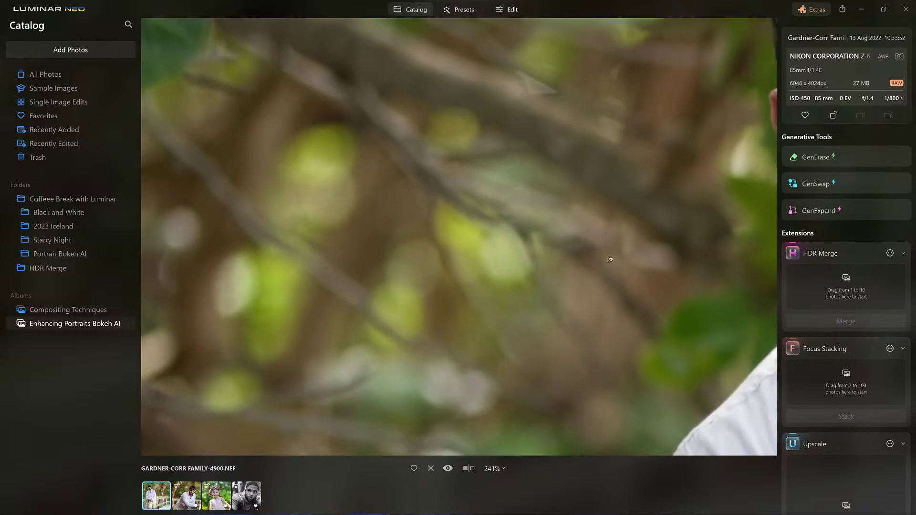
left_click_drag(610, 260, 298, 265)
left_click_drag(672, 208, 430, 212)
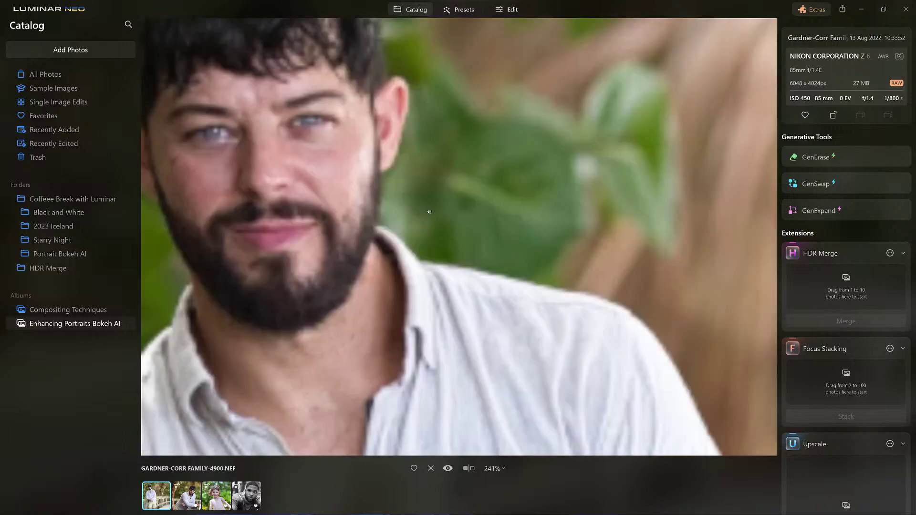
scroll(688, 202, "down", 5)
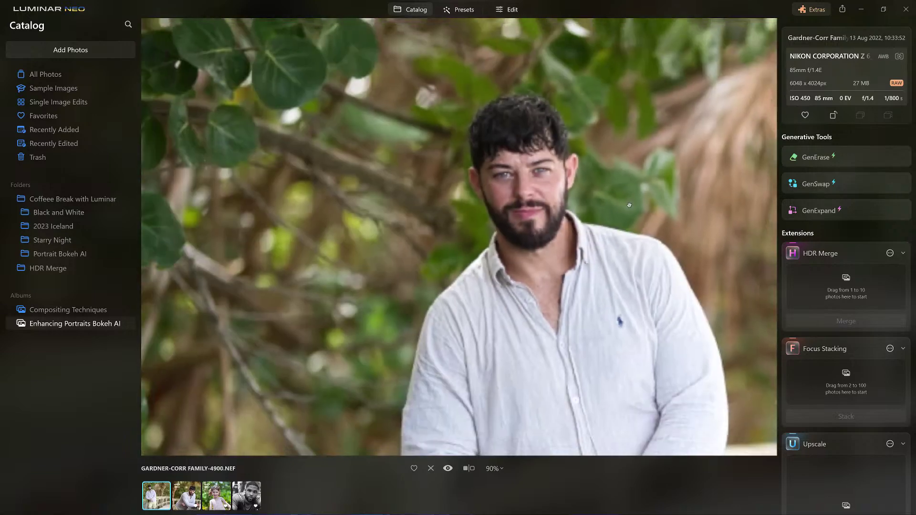
scroll(551, 217, "up", 3)
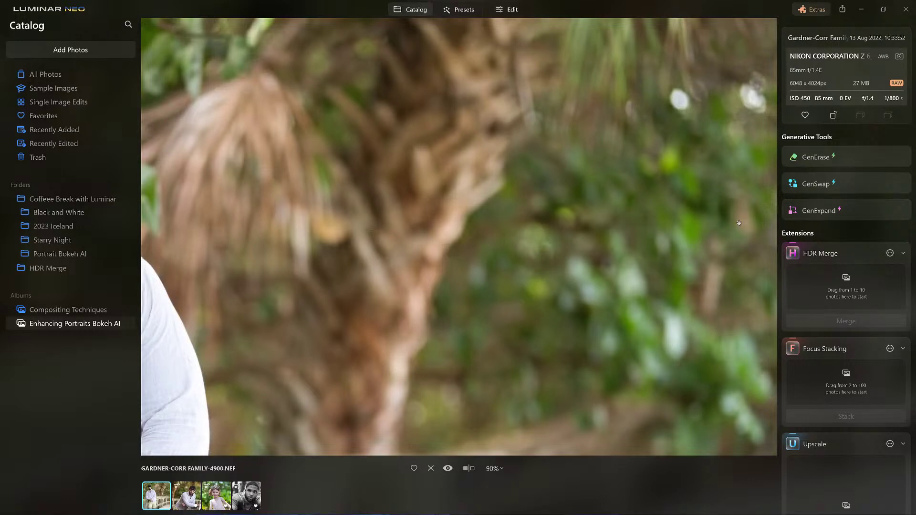
left_click(493, 237)
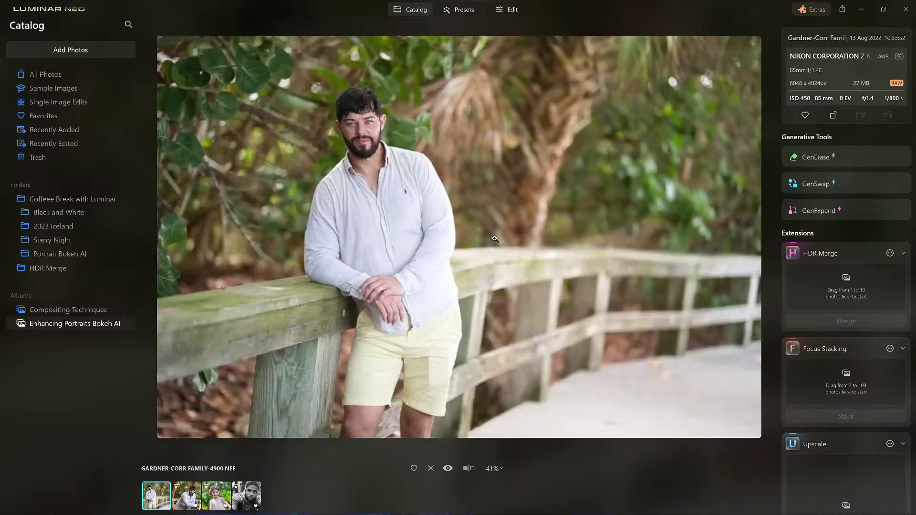
double_click(495, 239)
Step: View the photo of the man leaning on the railing and the girl's photo at full size, returning to the thumbnails
double_click(431, 151)
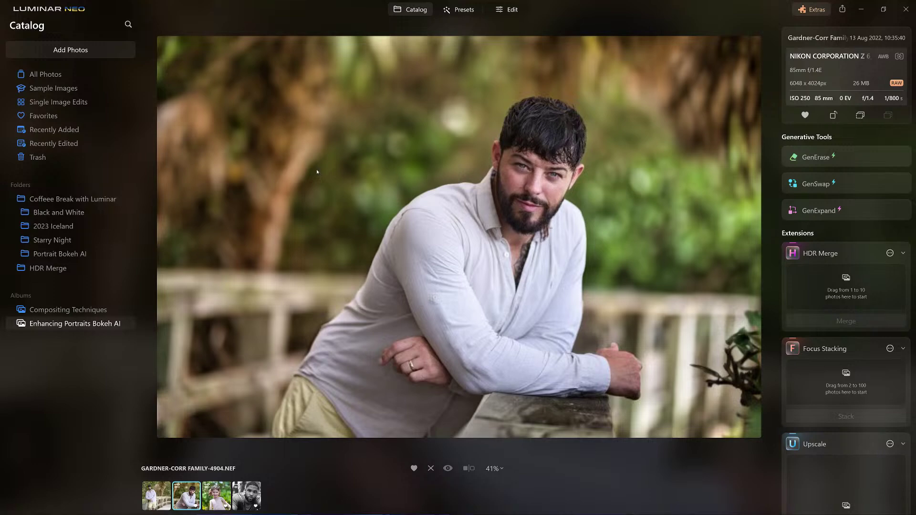
double_click(317, 172)
double_click(522, 126)
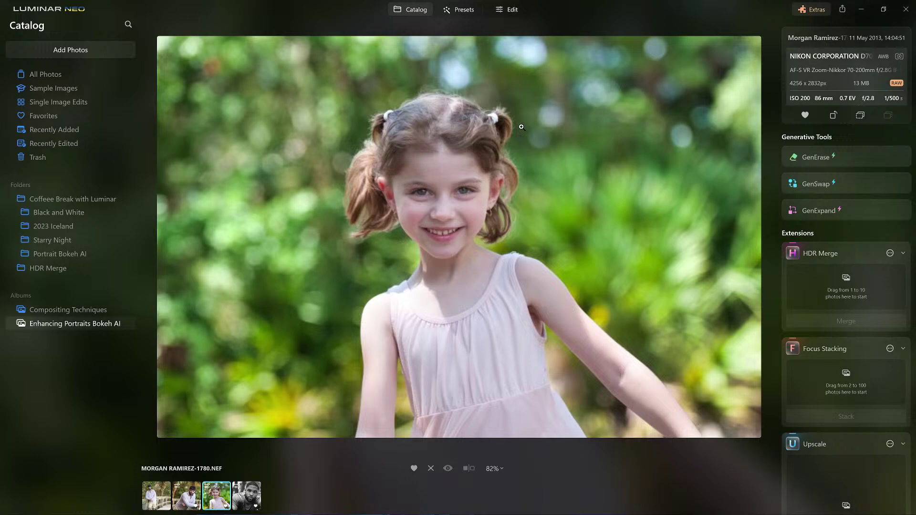
double_click(521, 127)
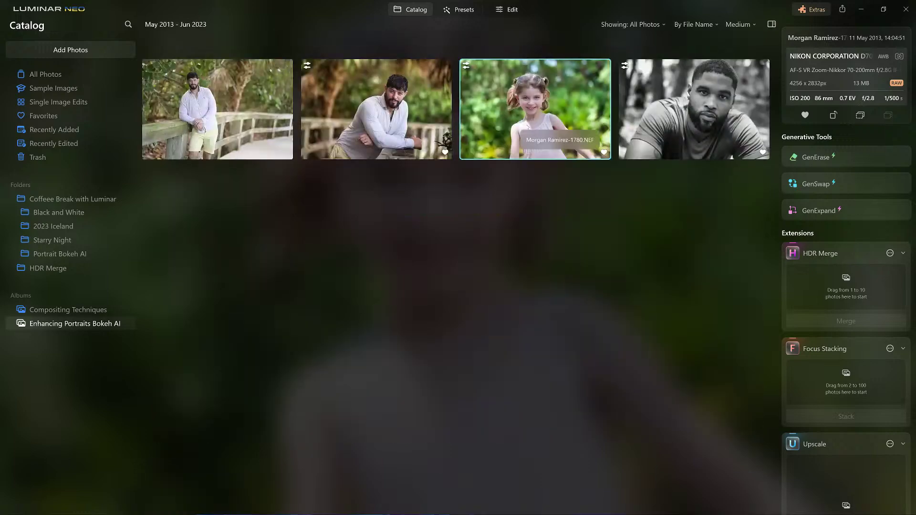
Step: Open the black-and-white portrait for editing and collapse the Essentials tool group
double_click(667, 116)
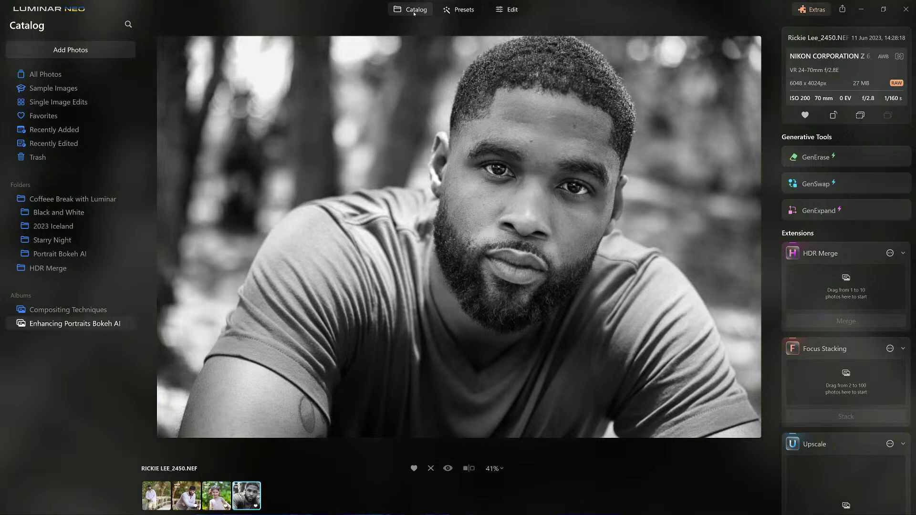
left_click(504, 13)
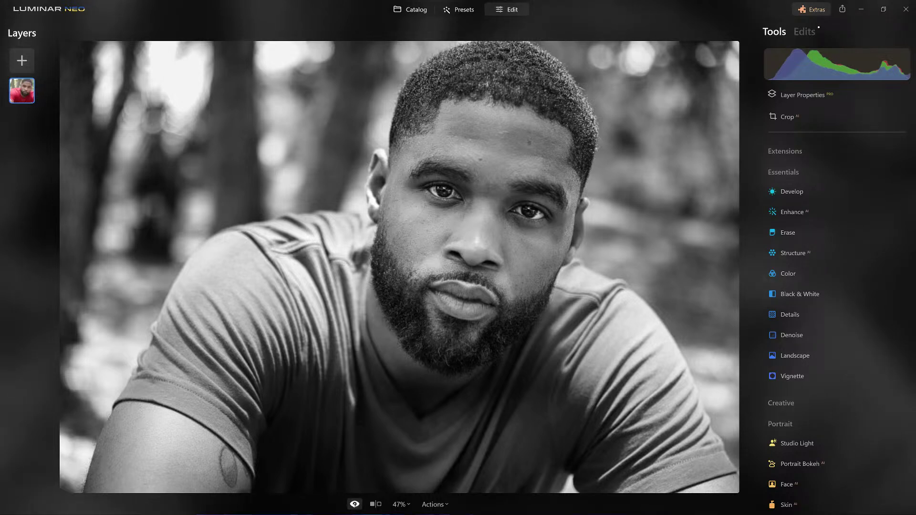
left_click(787, 172)
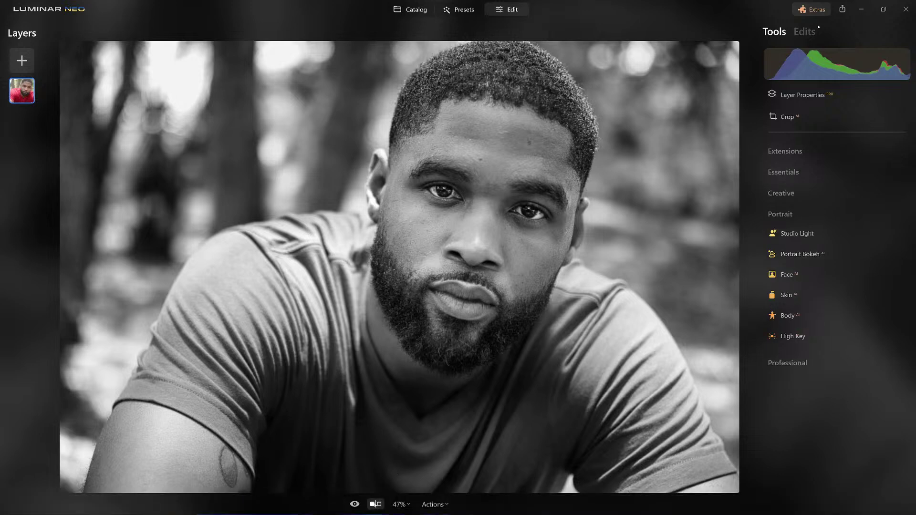
Step: Compare the edited black-and-white portrait with its original, using both the split view and the full before preview
left_click(429, 312)
key("backslash")
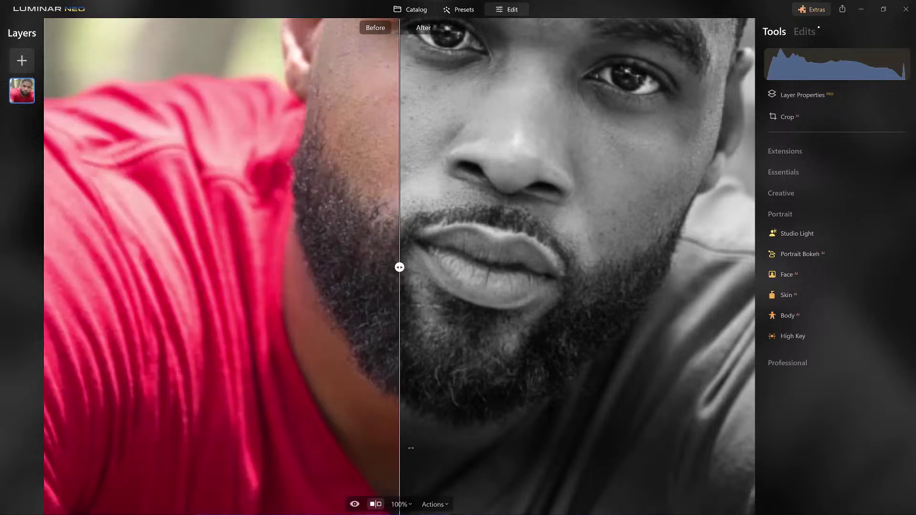
left_click(376, 504)
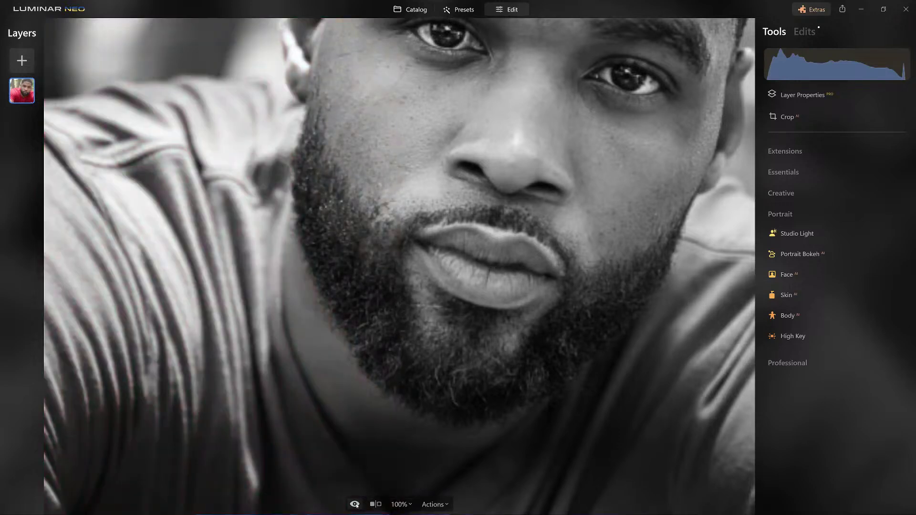
left_click(396, 417)
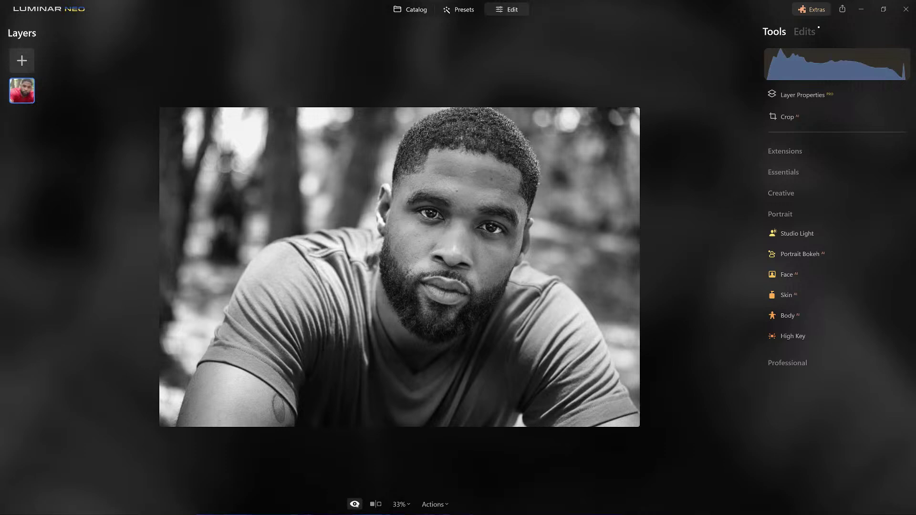
left_click(355, 504)
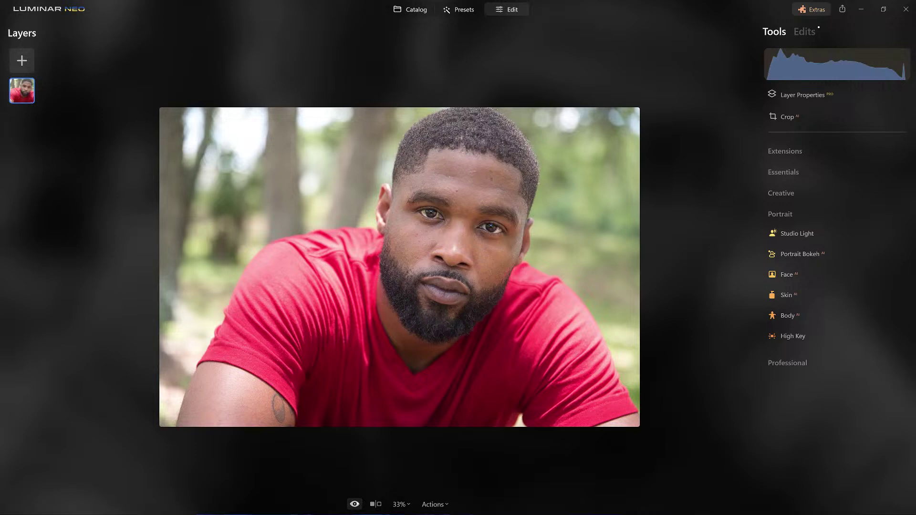
left_click(354, 504)
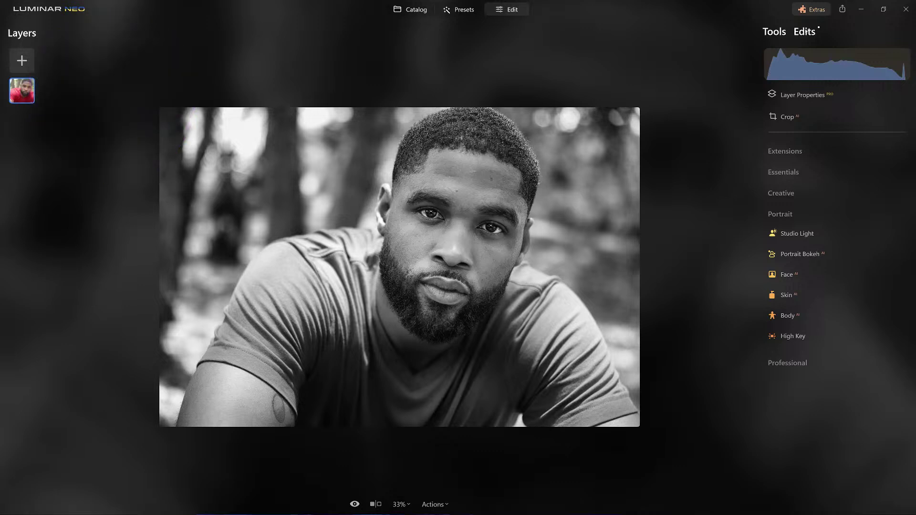
Step: Discard all existing edits on the portrait to restore the original color photo
left_click(805, 31)
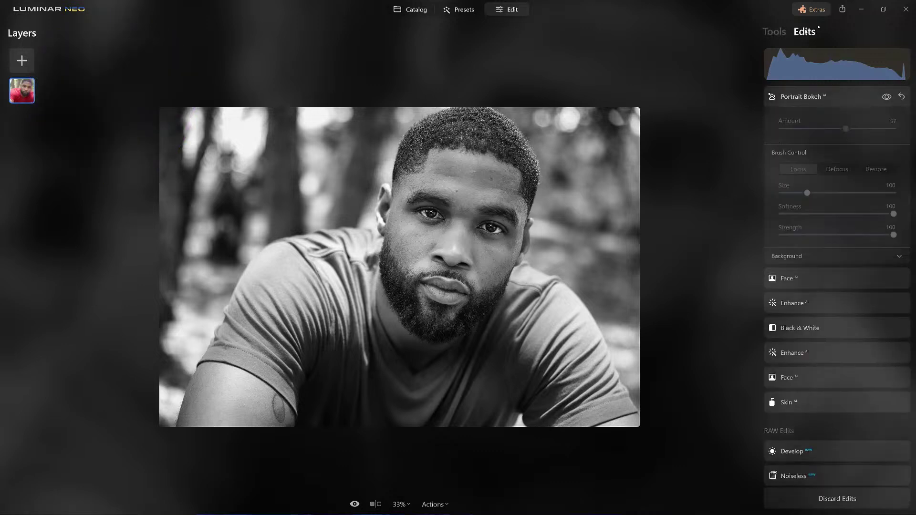
left_click(813, 88)
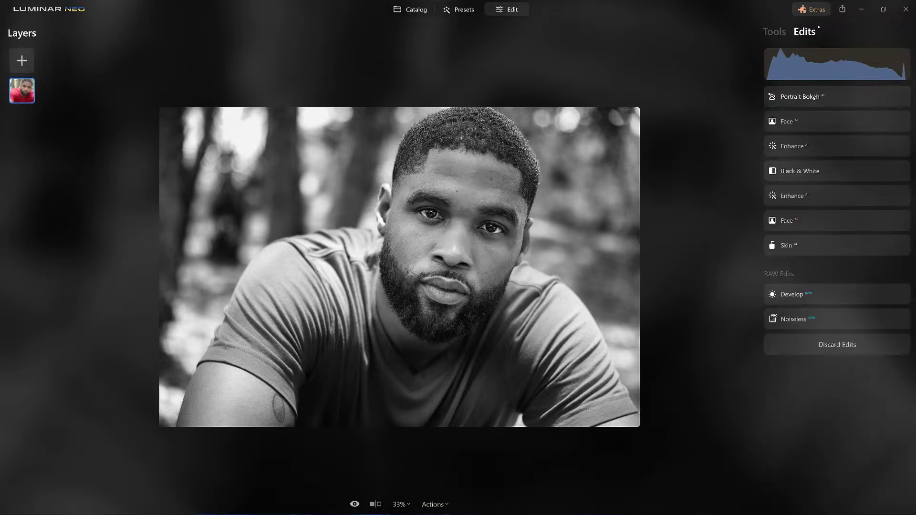
left_click(841, 350)
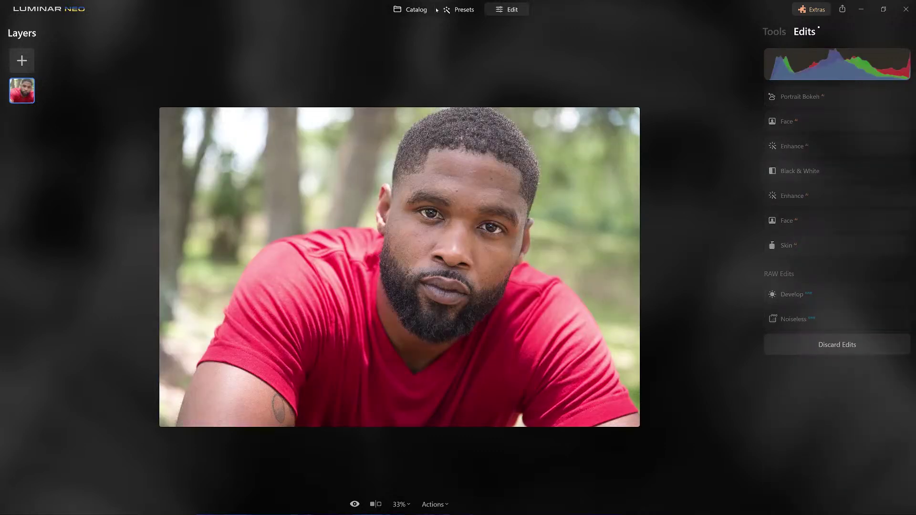
Step: Try the favorite preset Iconic on the portrait, then return to the preset collections
left_click(461, 10)
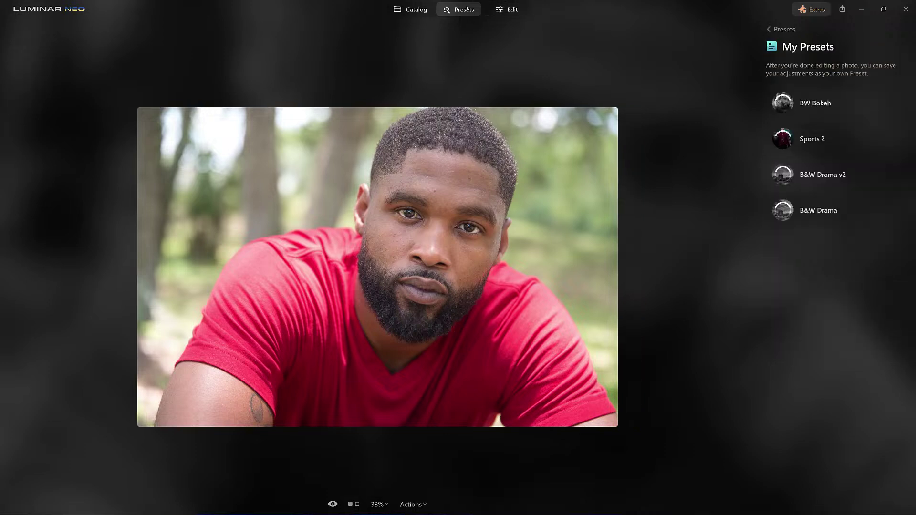
left_click(775, 30)
left_click(797, 138)
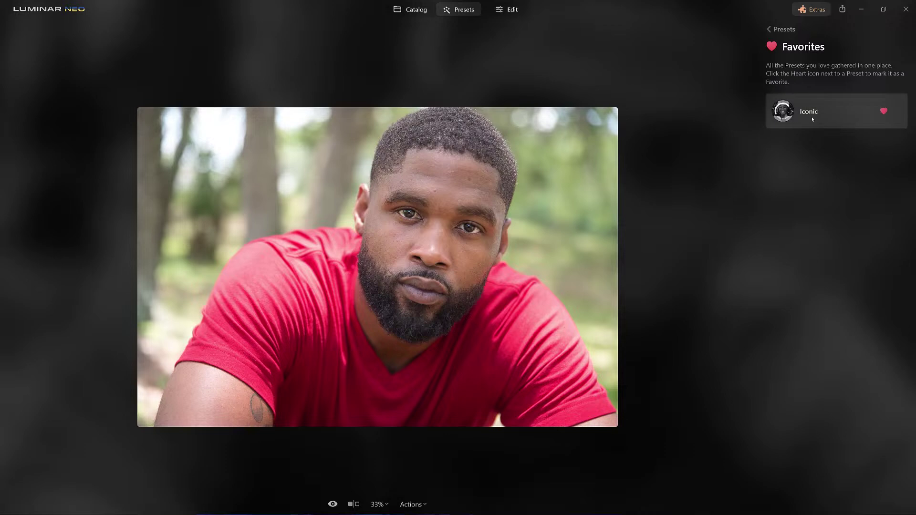
left_click(813, 119)
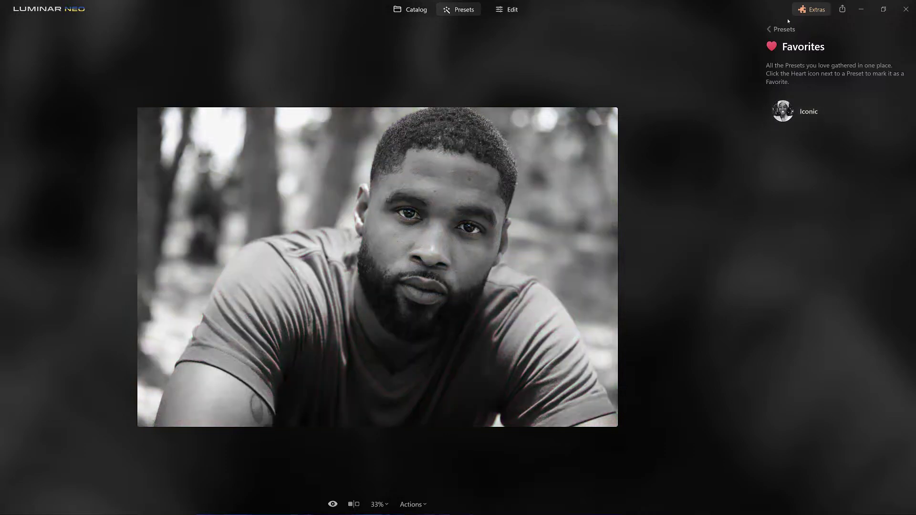
left_click(775, 30)
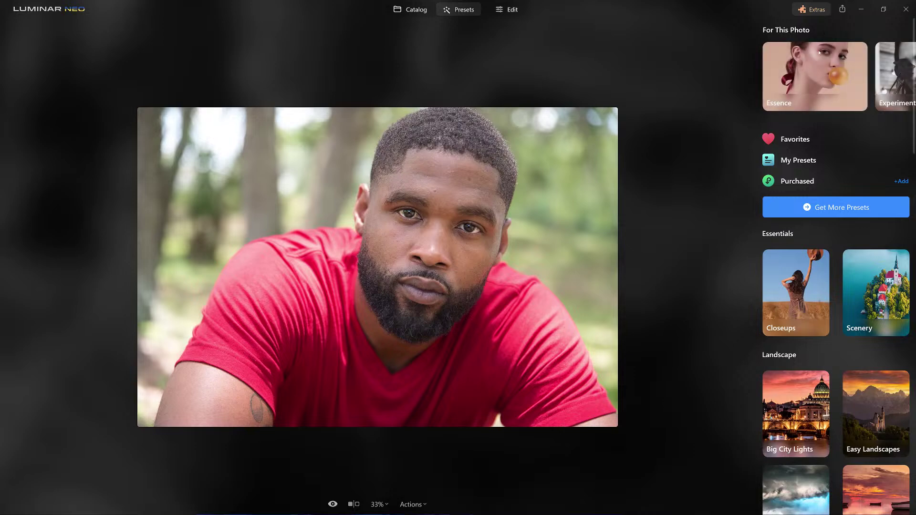
Step: Look through the Essence collection and the other preset collections recommended for this photo
left_click(817, 67)
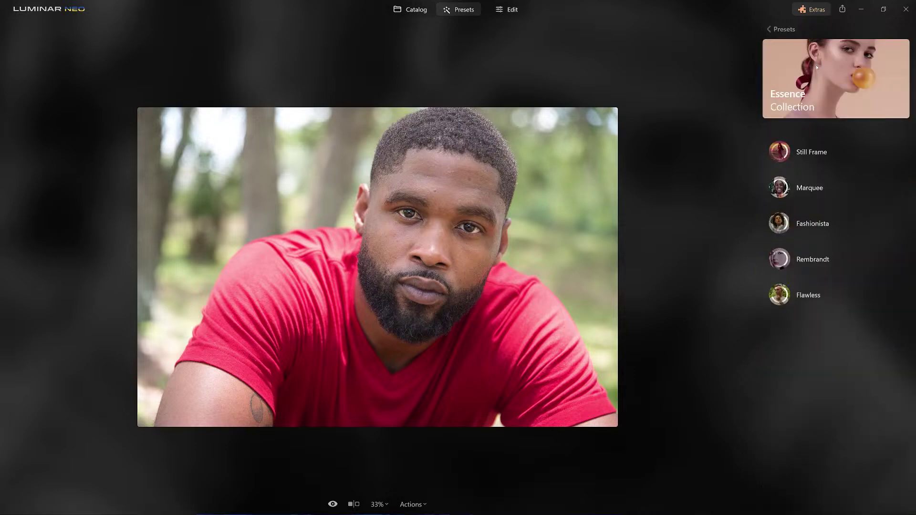
left_click(777, 30)
mouse_move(889, 70)
scroll(888, 70, "right", 5)
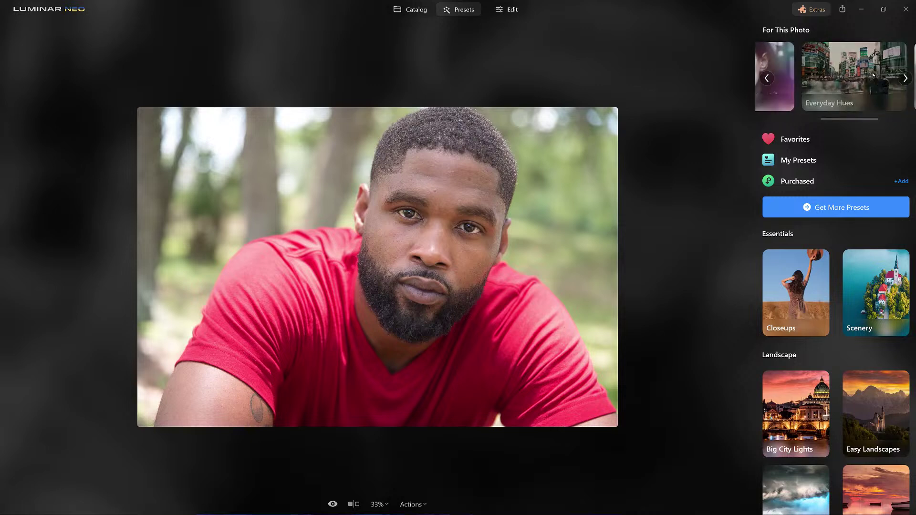
scroll(872, 75, "left", 5)
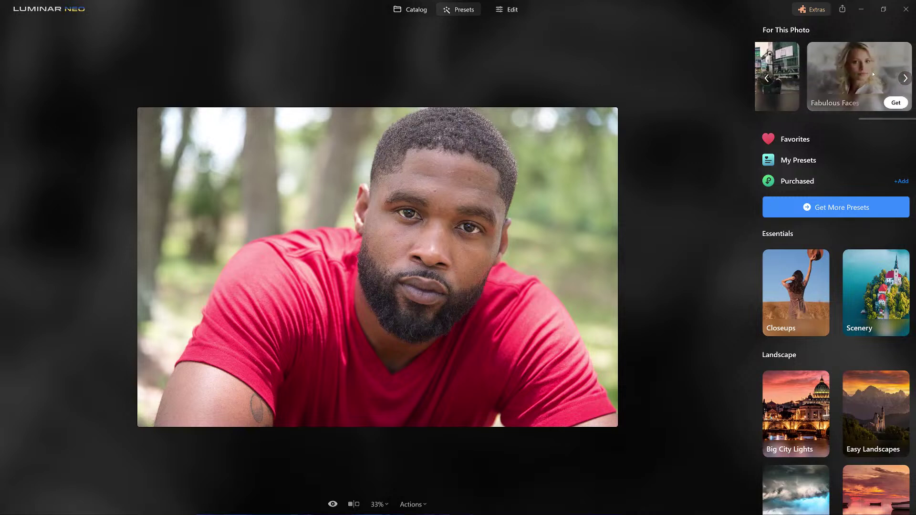
scroll(872, 74, "left", 2)
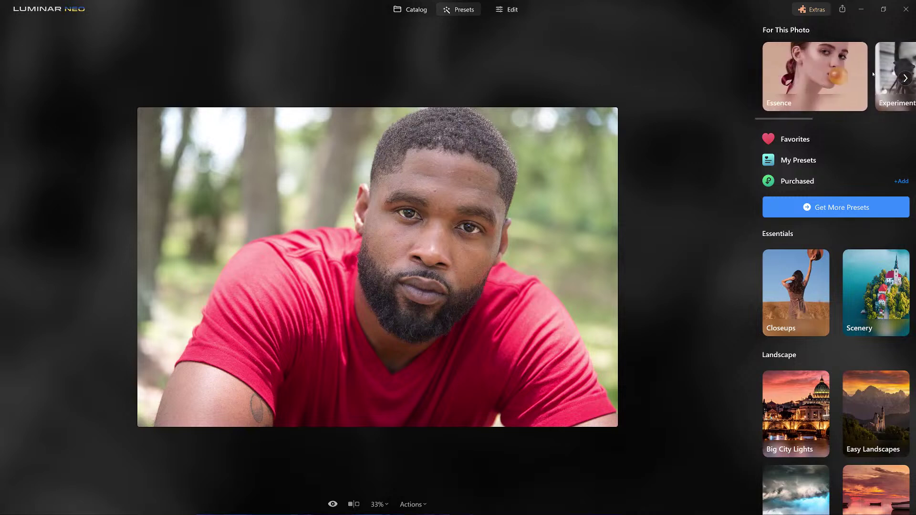
Step: Apply the favorite preset Iconic to the portrait at strength 100
left_click(804, 142)
left_click(797, 116)
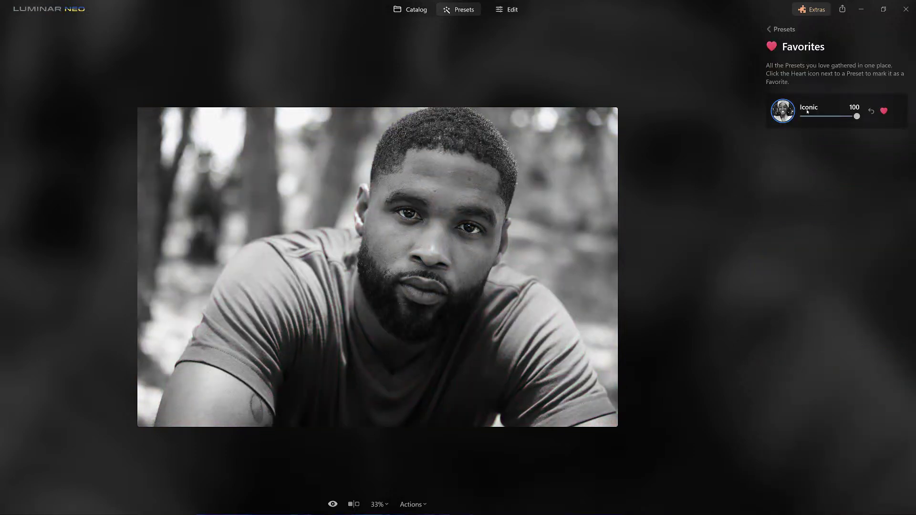
Step: Try a lower strength for the Iconic preset and examine the adjustments it applied, including the Black & White settings
left_click_drag(858, 116, 829, 116)
left_click(509, 10)
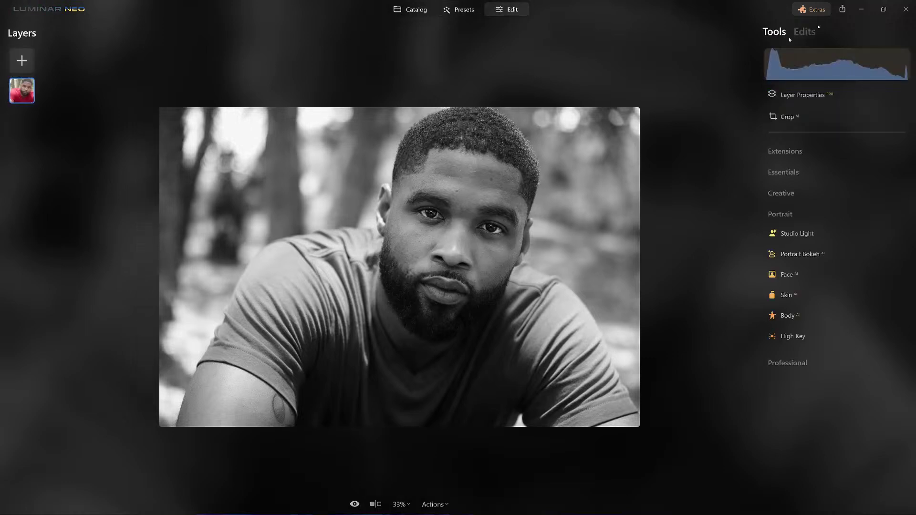
left_click(806, 33)
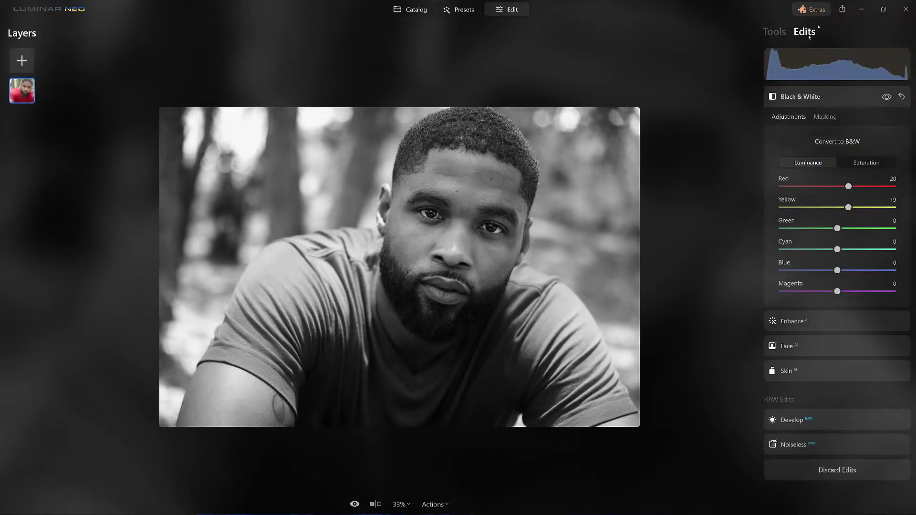
left_click(822, 100)
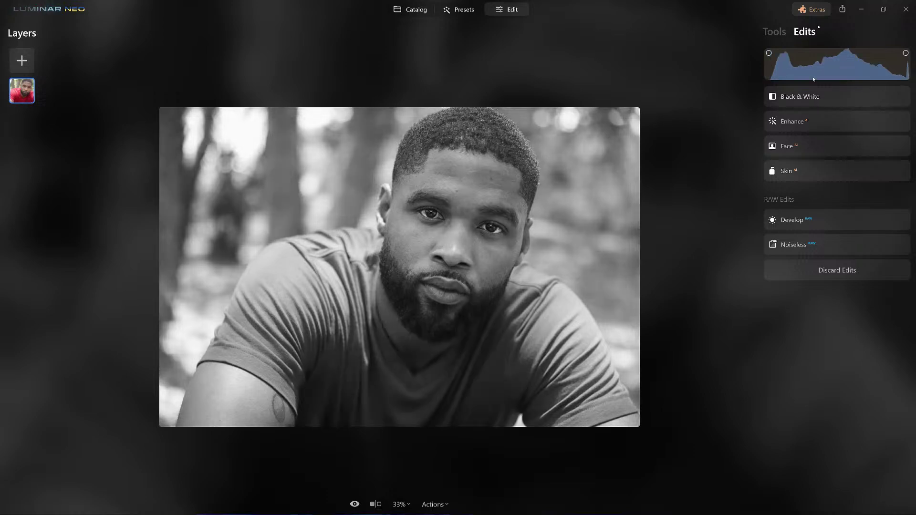
left_click(772, 32)
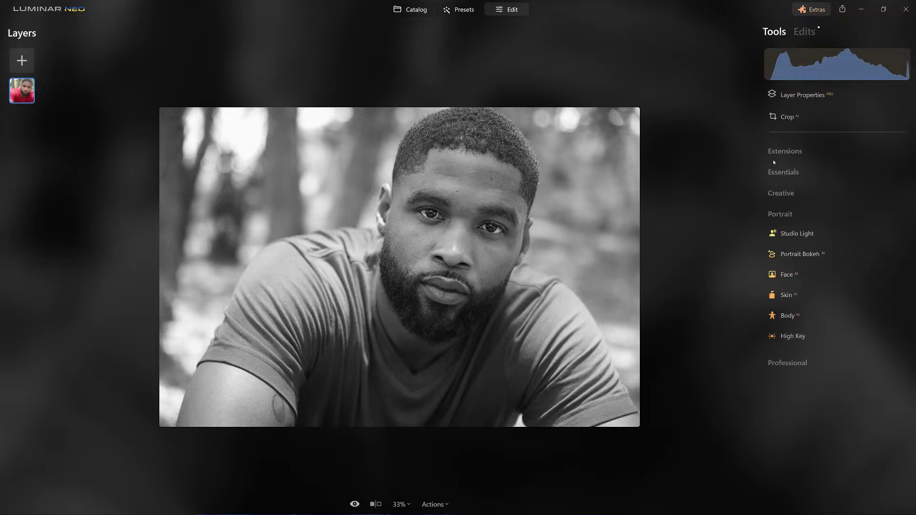
Step: Try Portrait Bokeh AI with amount 74 and background brightness -74, comparing the portrait with and without the effect
left_click(793, 254)
left_click(783, 249)
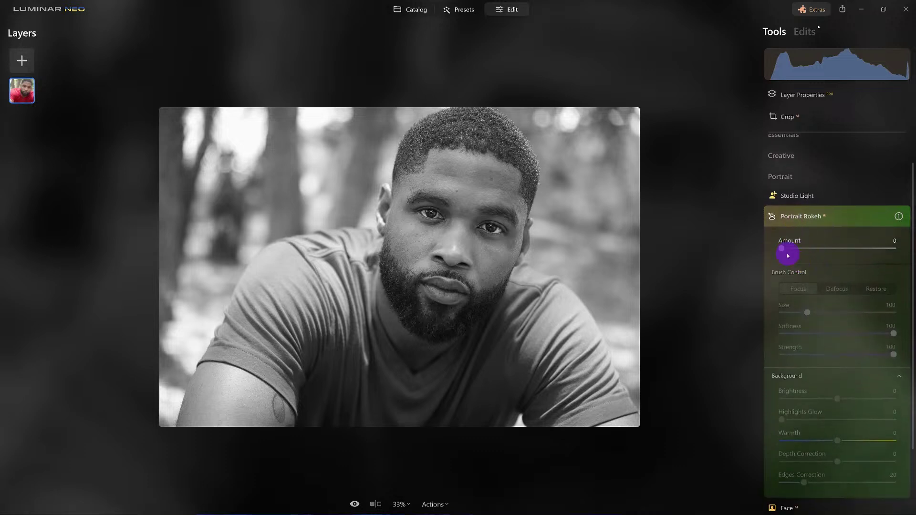
left_click_drag(796, 250, 864, 251)
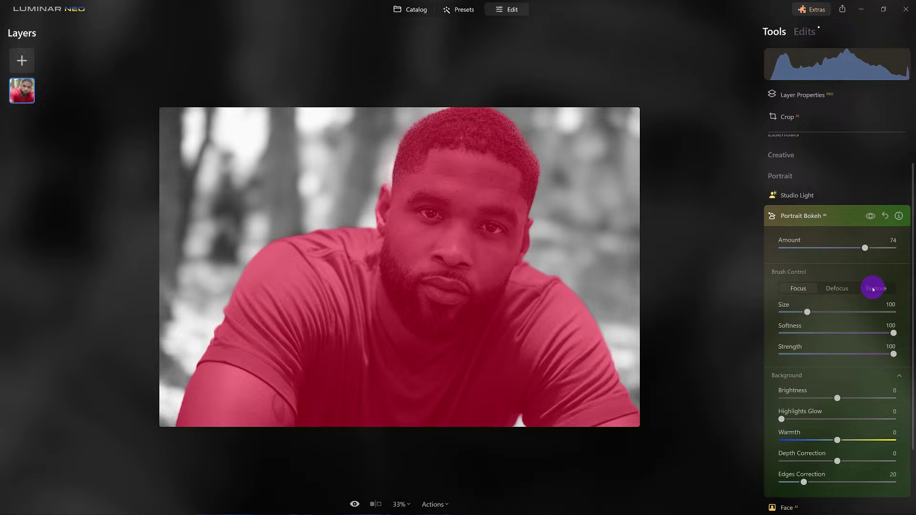
left_click_drag(838, 398, 797, 398)
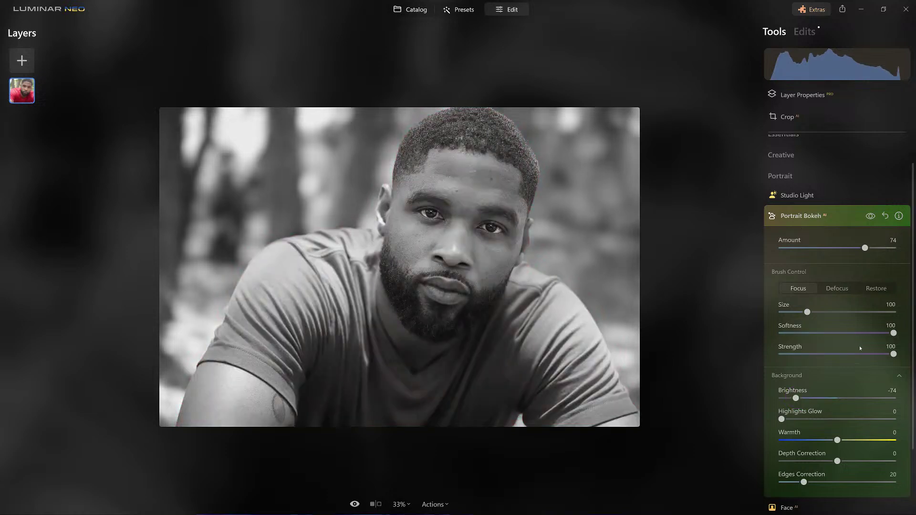
left_click(869, 217)
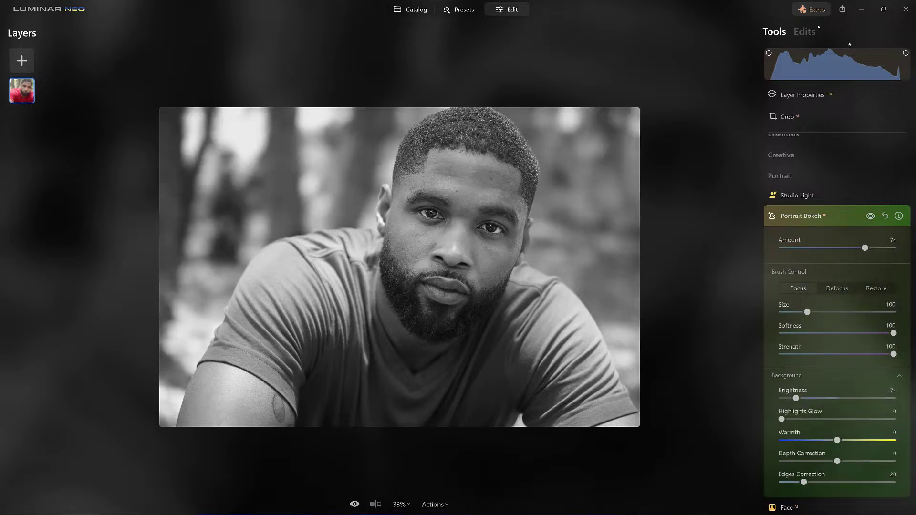
Step: Check the Portrait Bokeh and Black & White entries among the applied edits, then reapply the Iconic preset at strength 88
left_click(804, 32)
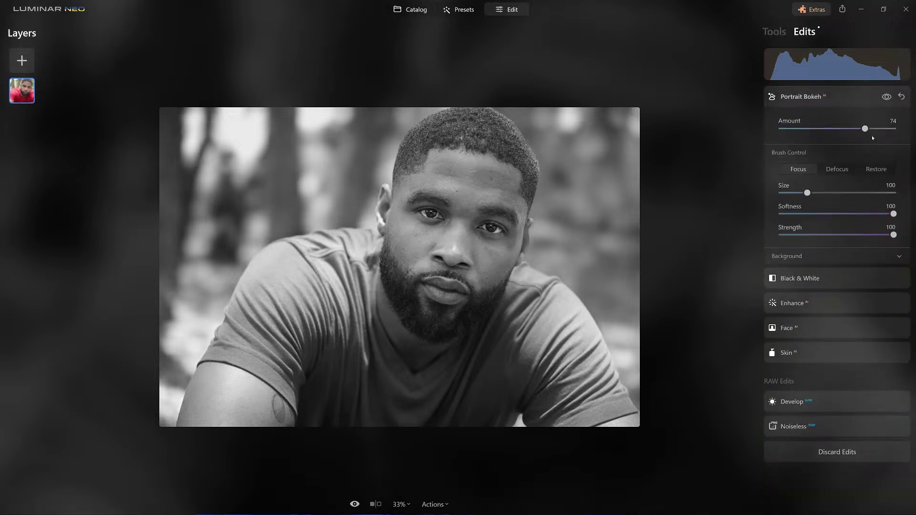
left_click(829, 280)
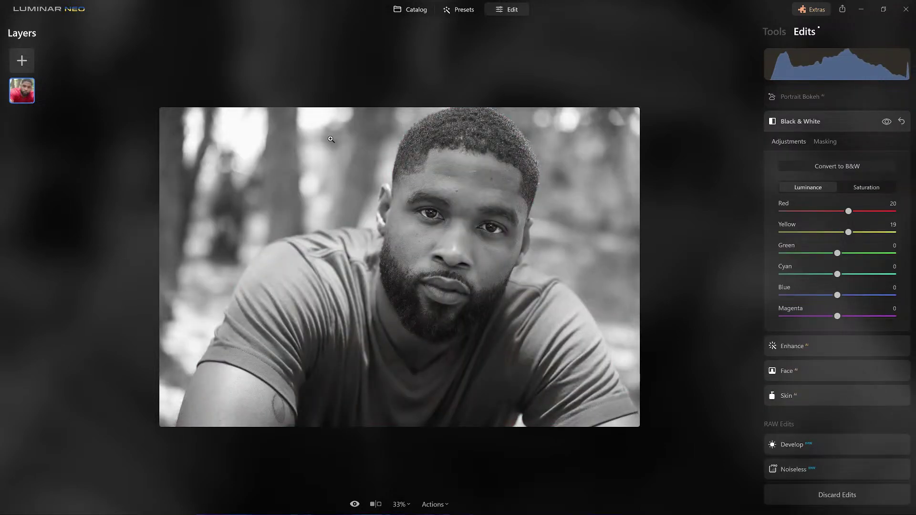
left_click(469, 9)
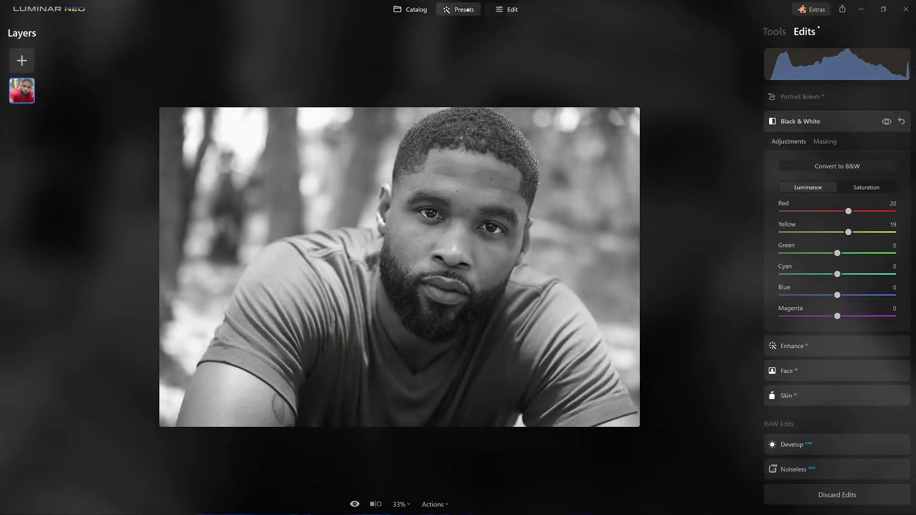
left_click(811, 111)
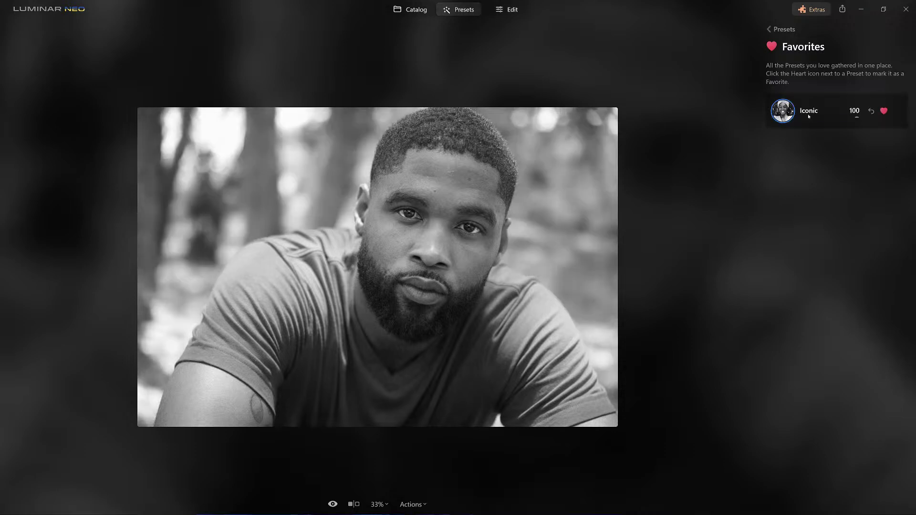
left_click_drag(857, 117, 850, 117)
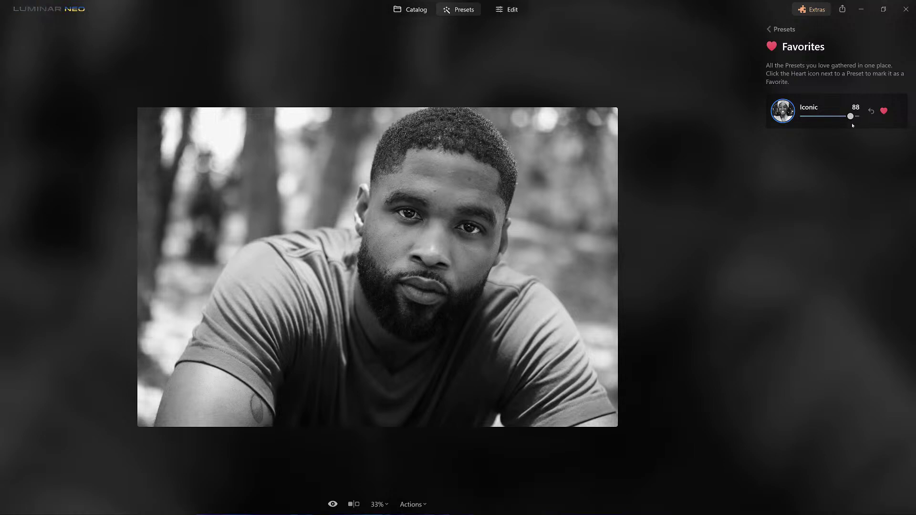
Step: Blur the background with Portrait Bokeh AI at amount 74 and background brightness -59, then compare before and after
left_click(506, 11)
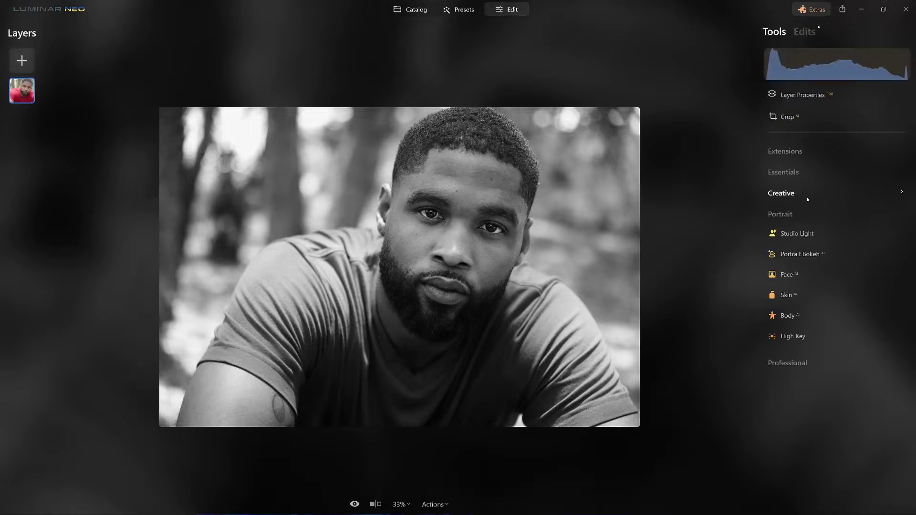
left_click(801, 254)
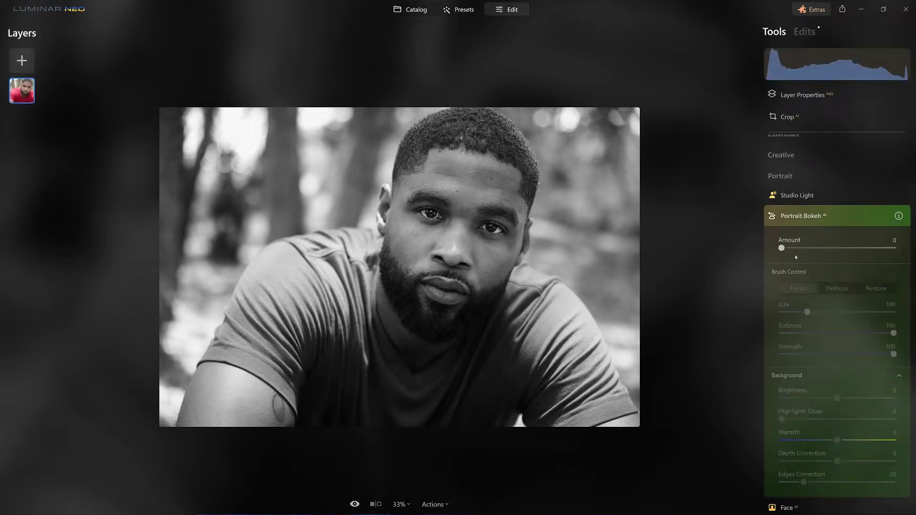
left_click_drag(784, 250, 869, 250)
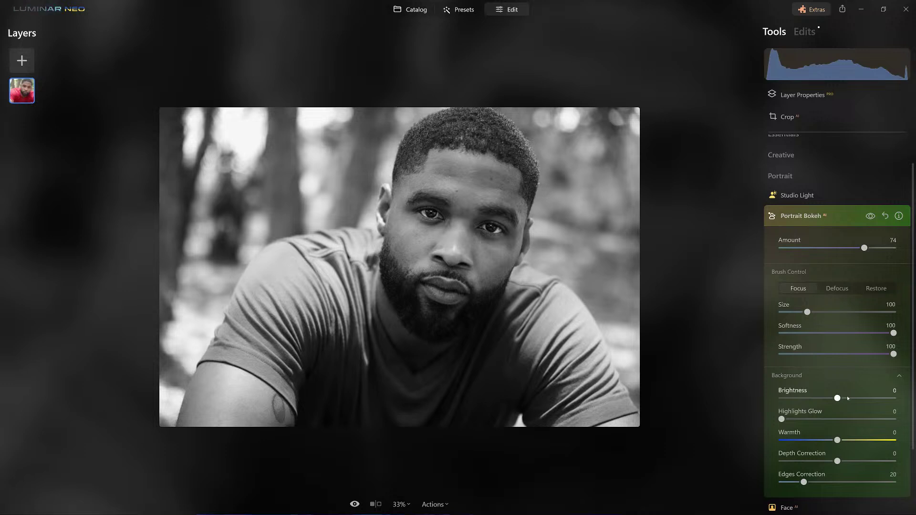
left_click(847, 398)
left_click_drag(847, 398, 804, 403)
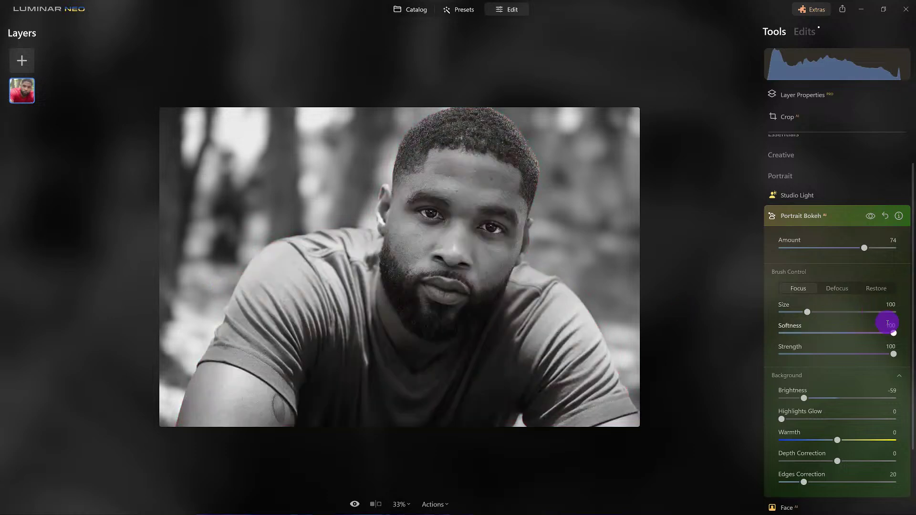
left_click(871, 216)
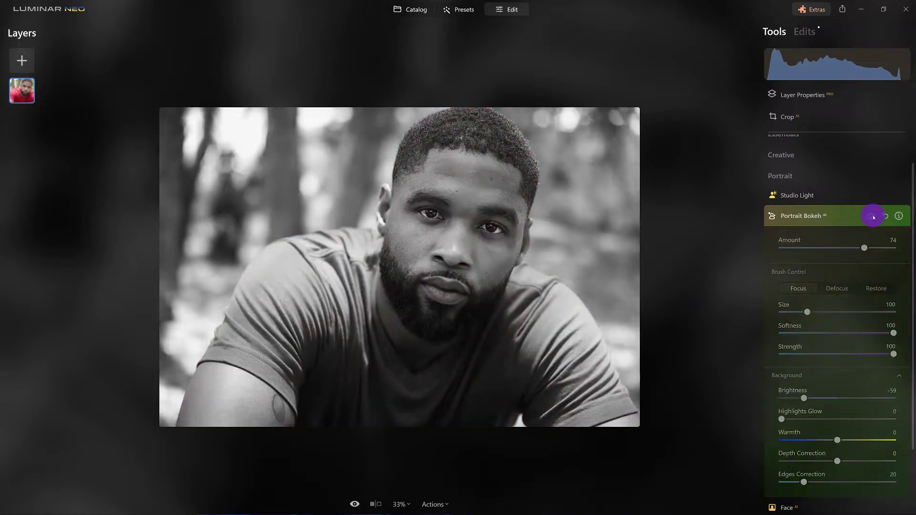
left_click(871, 217)
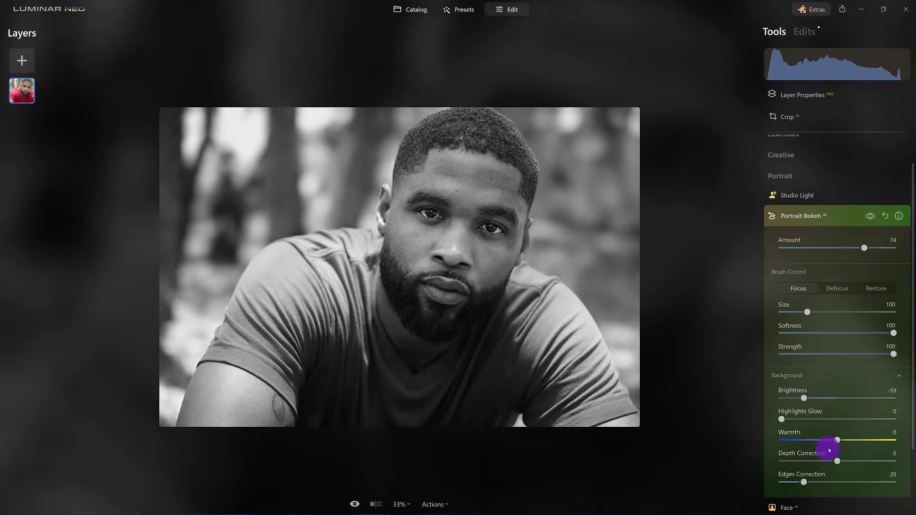
Step: Try the bokeh background's warmth at -100 and at 100, then reset it to 0
left_click_drag(836, 440, 782, 439)
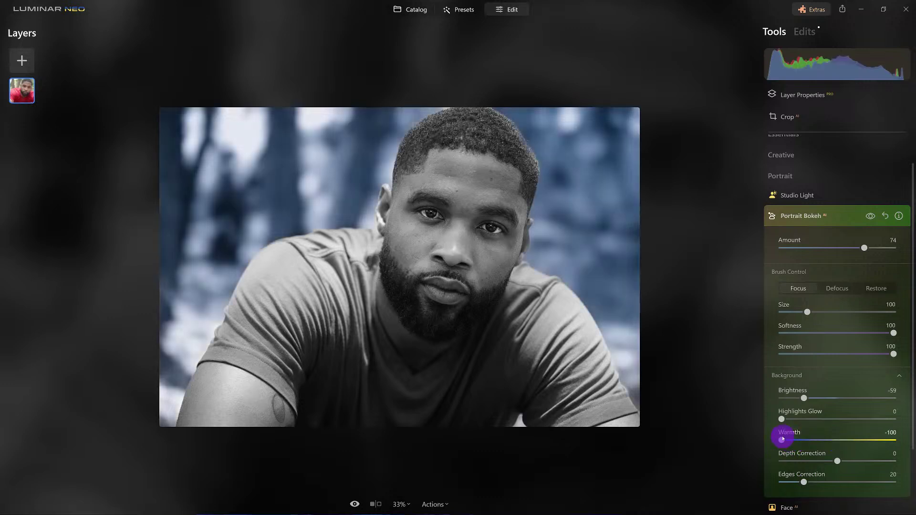
left_click_drag(782, 438, 908, 438)
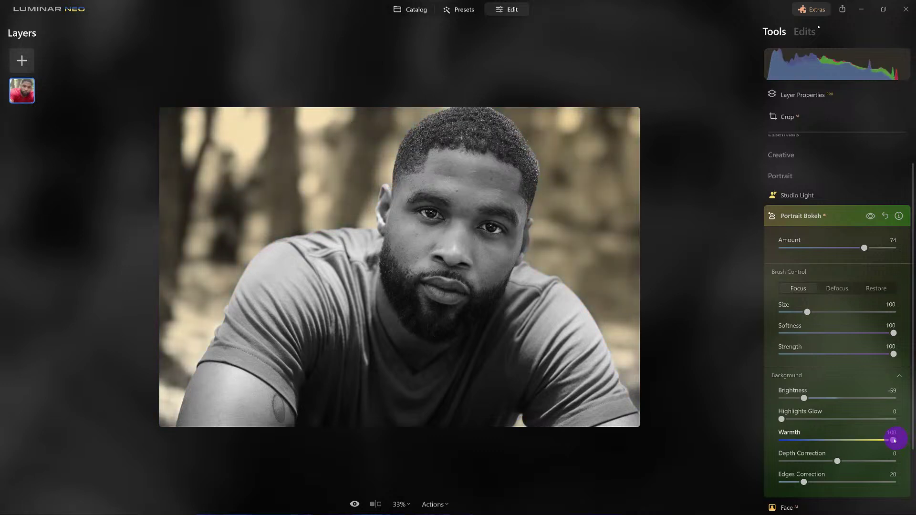
double_click(893, 439)
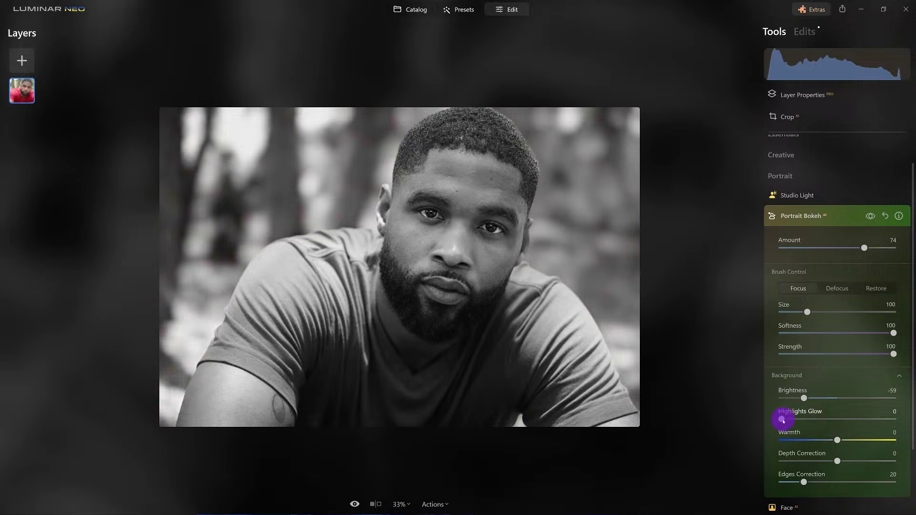
Step: Try the bokeh background's Highlights Glow at 100 and at a lower amount, then return it to 0
left_click_drag(783, 420, 895, 419)
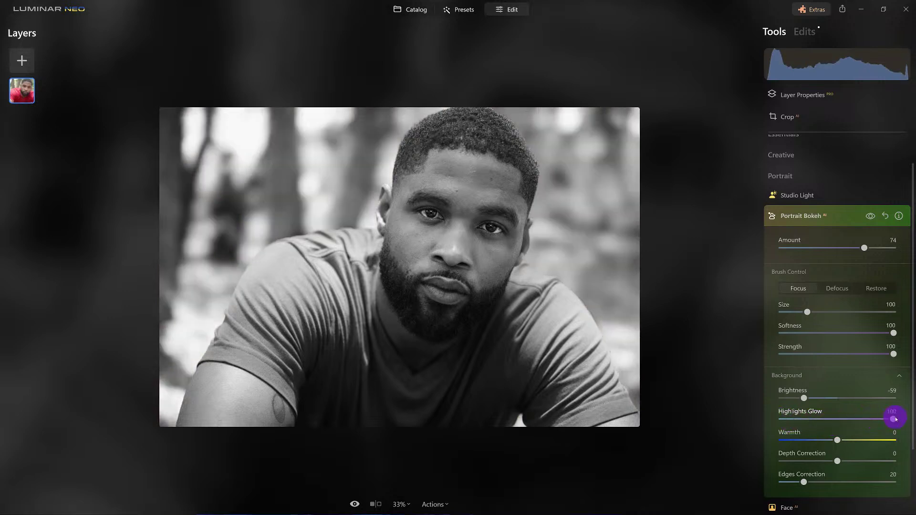
mouse_move(891, 419)
left_mouse_down()
mouse_move(833, 418)
mouse_move(888, 417)
left_mouse_up()
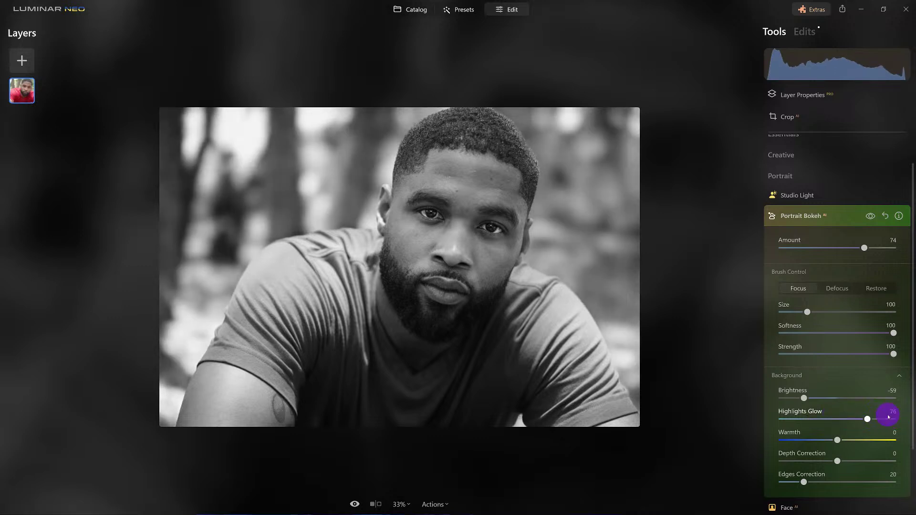
left_click_drag(867, 418, 756, 419)
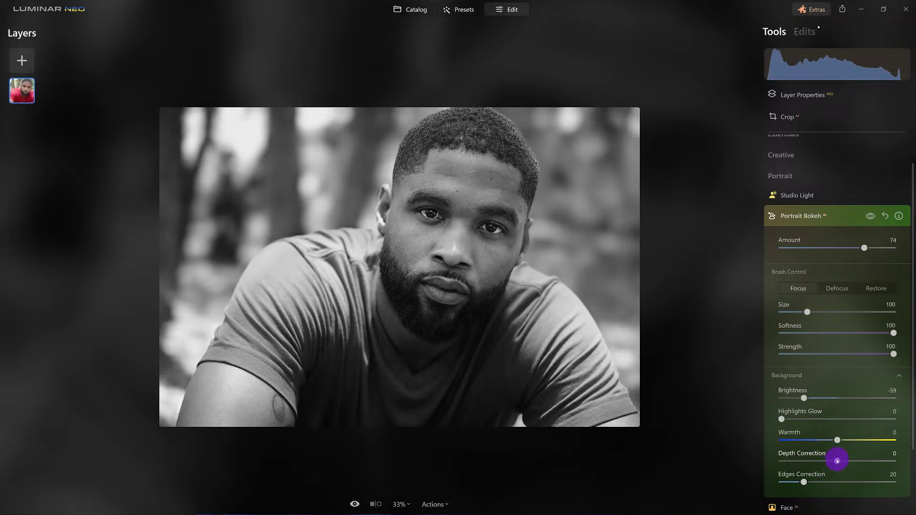
Step: Test the background's Depth Correction at 100 and -100, then set it to -35
left_click_drag(838, 460, 914, 461)
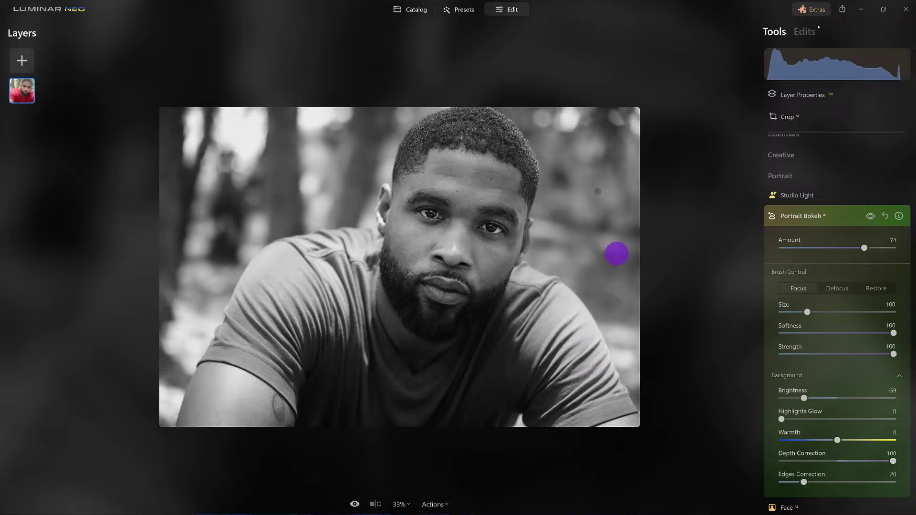
left_click(435, 128)
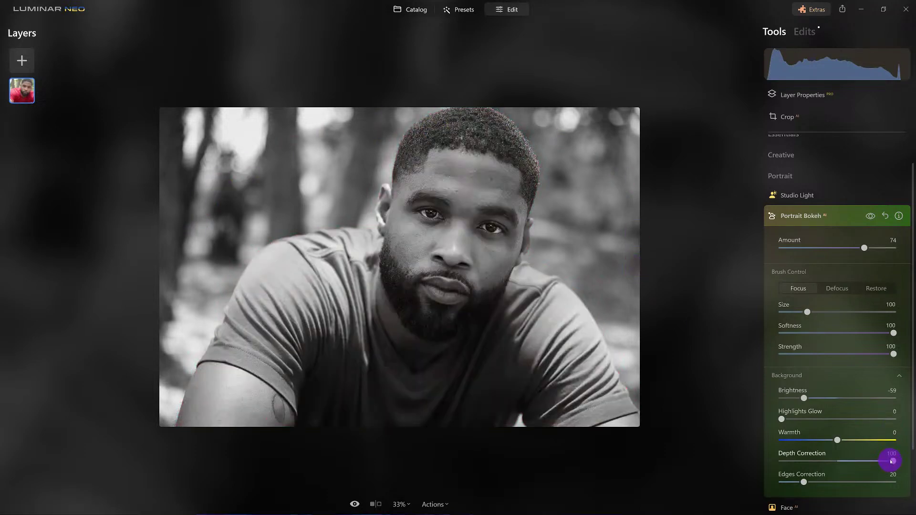
left_click_drag(890, 462, 768, 463)
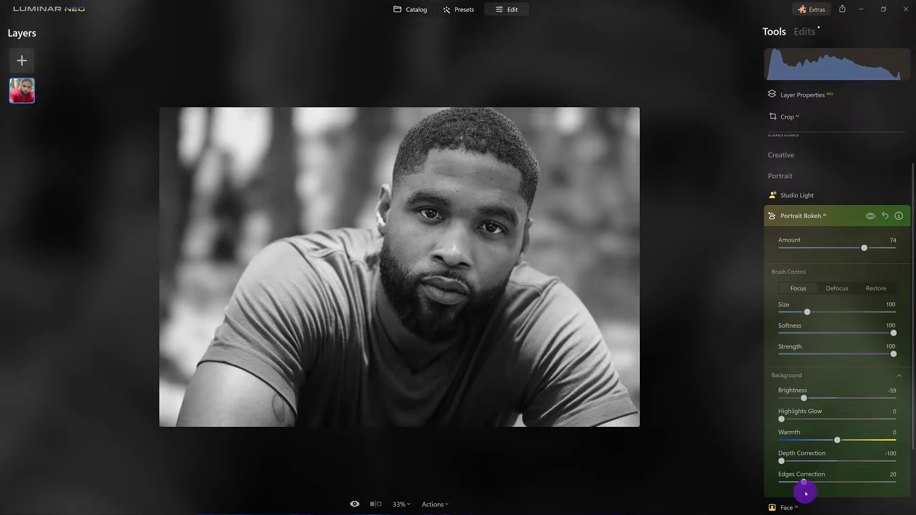
scroll(807, 491, "up", 1)
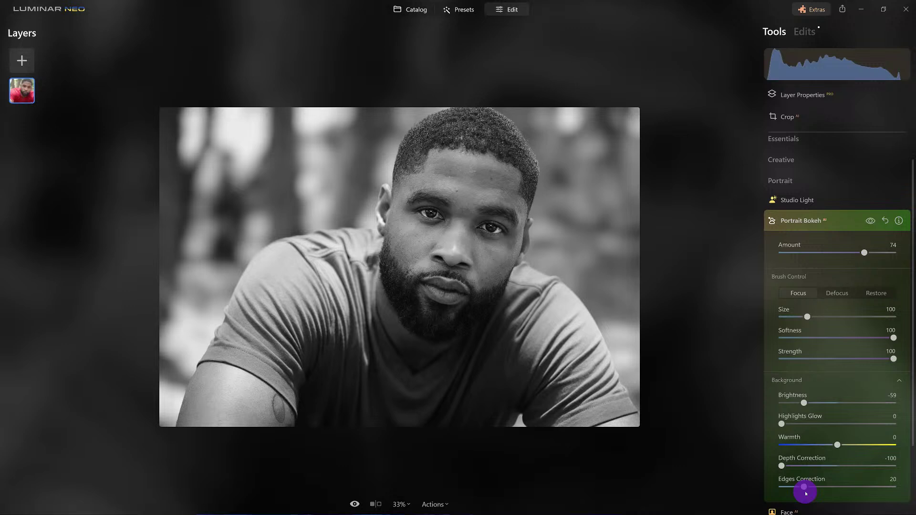
left_click_drag(780, 466, 818, 467)
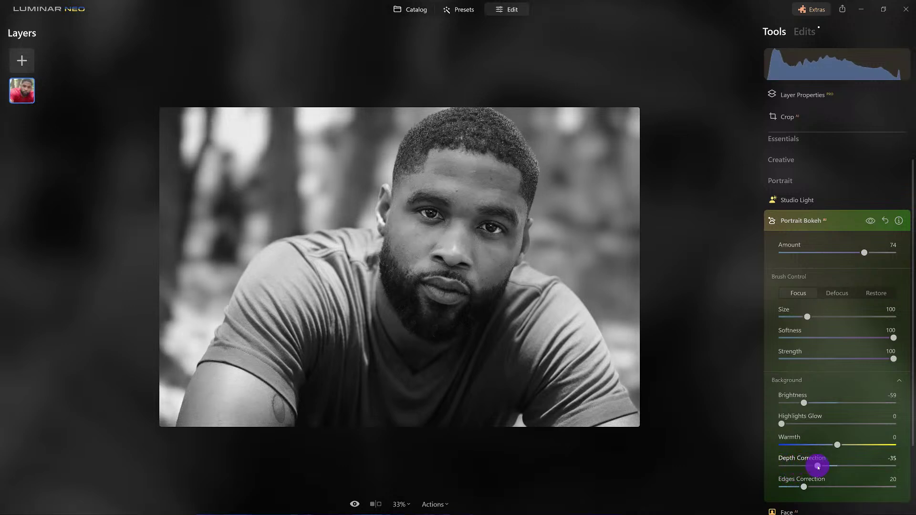
Step: Try Edges Correction at 100, inspect the outline around the man's head, then set it to 0
left_click_drag(805, 486, 806, 488)
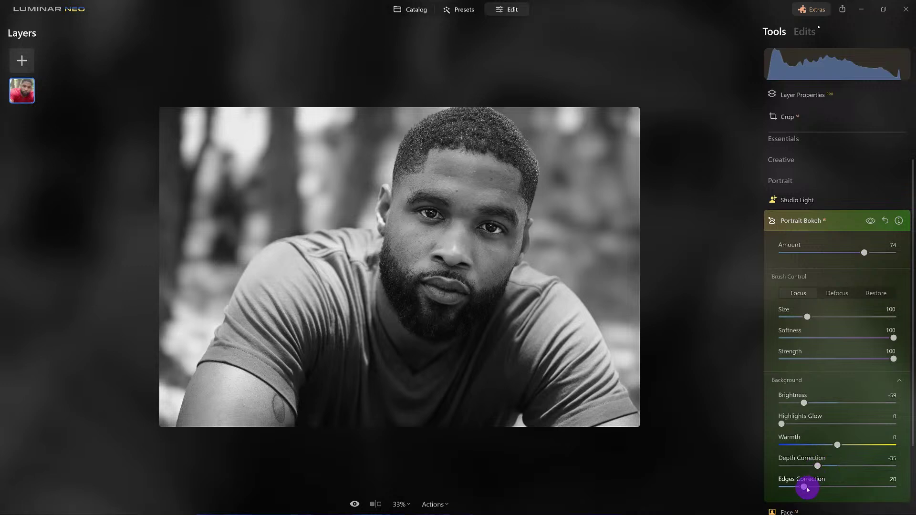
mouse_move(807, 490)
left_mouse_down()
mouse_move(862, 485)
mouse_move(805, 487)
left_mouse_up()
left_click_drag(805, 488, 907, 488)
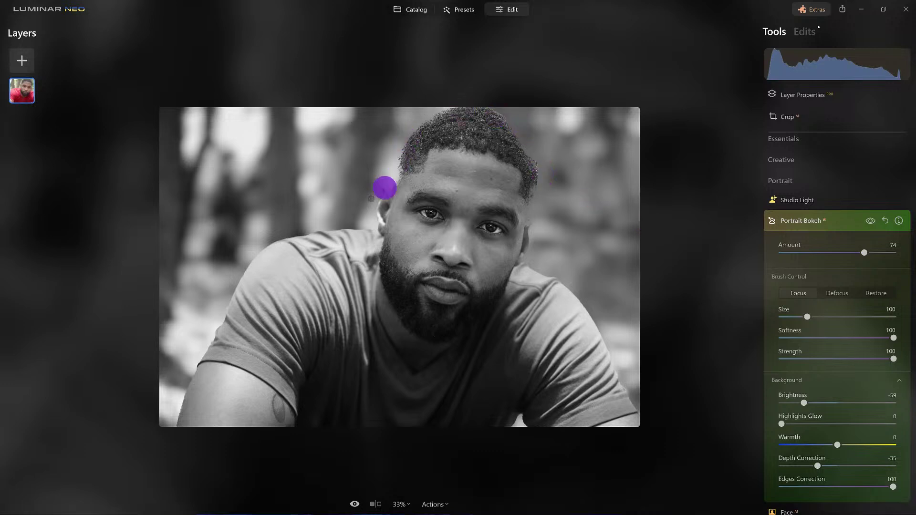
mouse_move(378, 256)
left_mouse_down()
mouse_move(423, 159)
mouse_move(541, 183)
left_mouse_up()
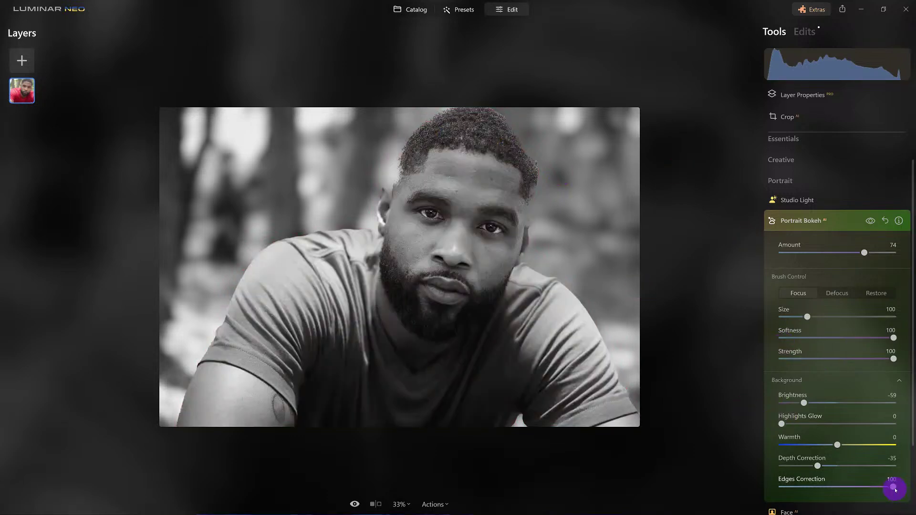
left_click_drag(893, 486, 741, 488)
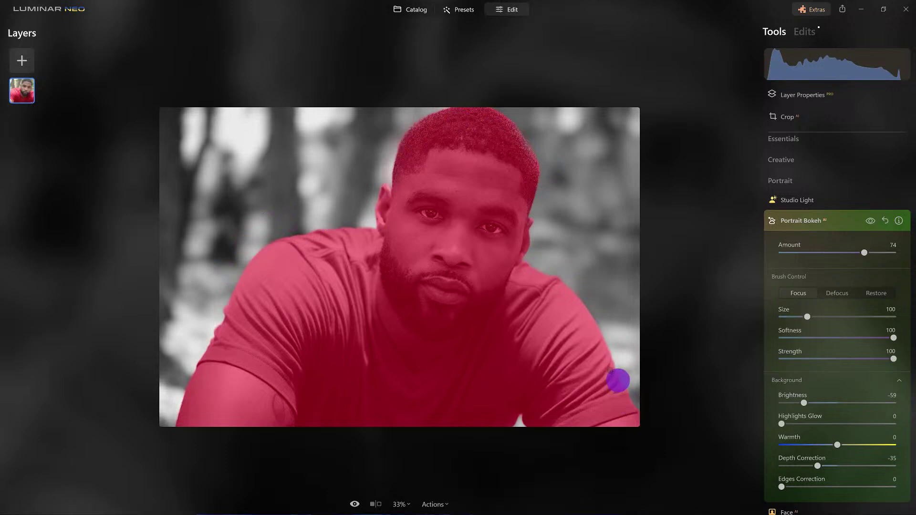
scroll(558, 277, "up", 1)
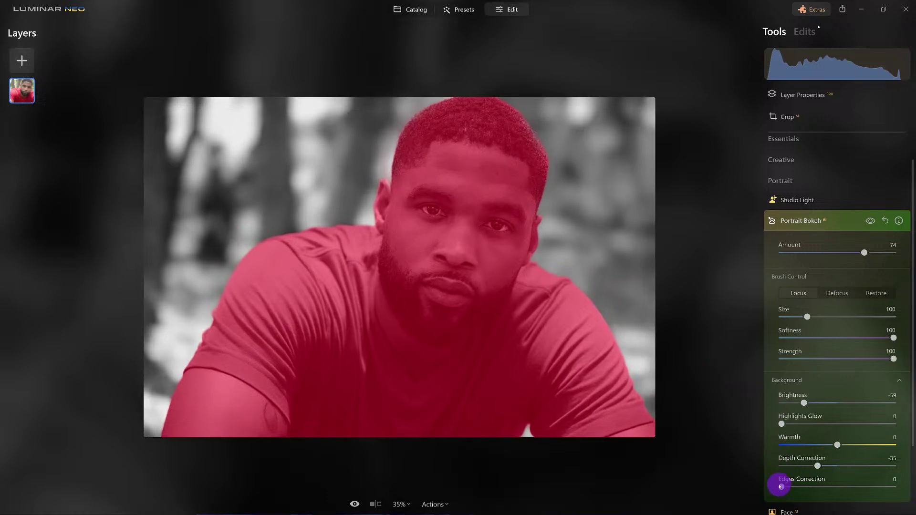
Step: Set Edges Correction to 16 and inspect the mask outline along the man's shoulder and head
left_click_drag(782, 487, 798, 487)
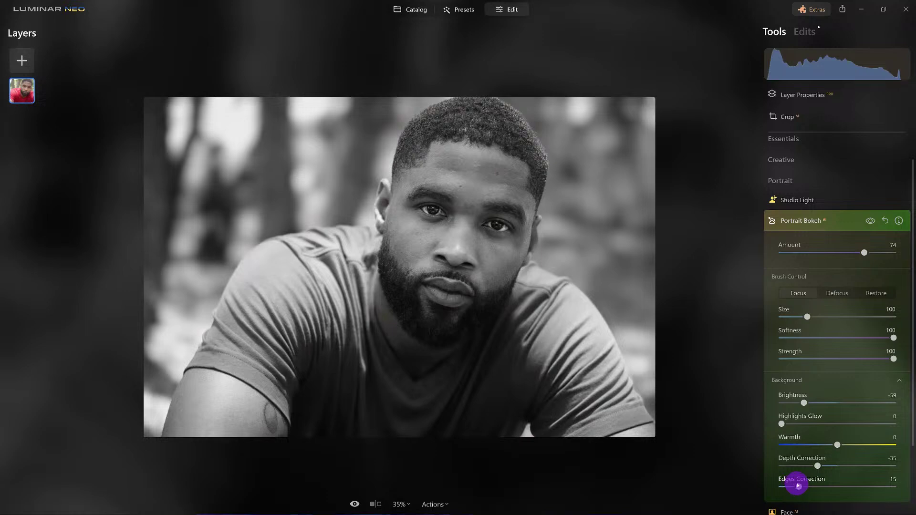
left_click_drag(798, 486, 800, 487)
mouse_move(289, 242)
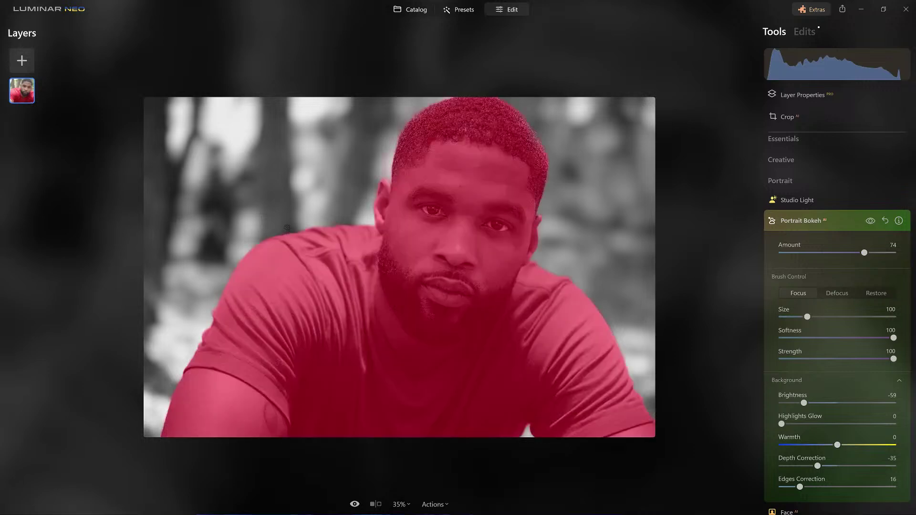
scroll(287, 228, "up", 5)
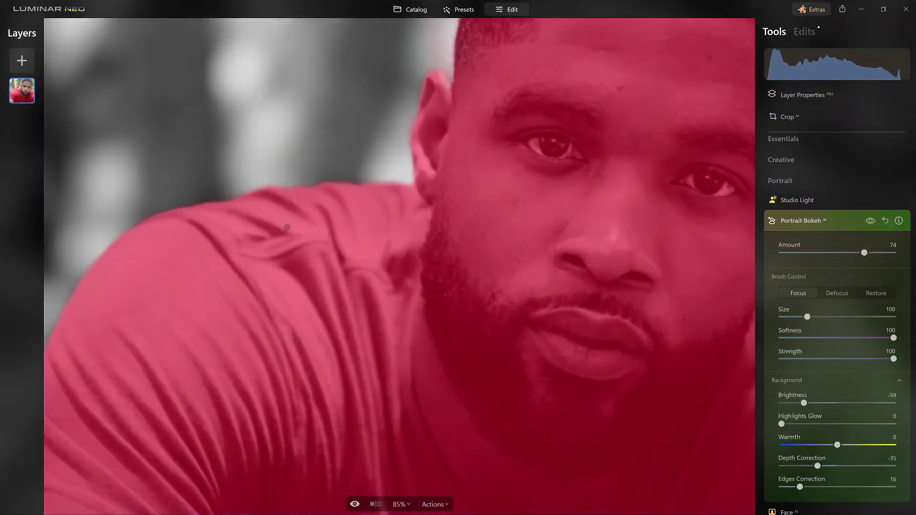
scroll(287, 227, "up", 1)
scroll(299, 231, "down", 3)
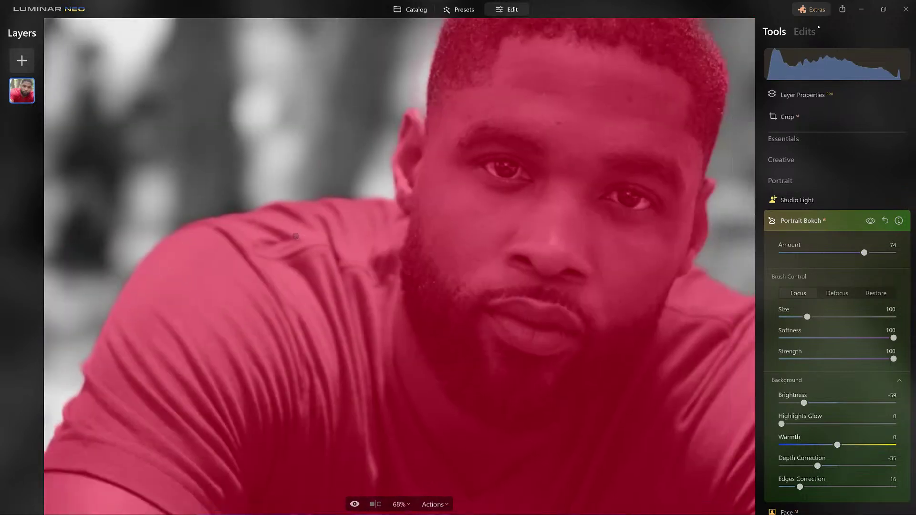
left_click_drag(290, 266, 392, 289)
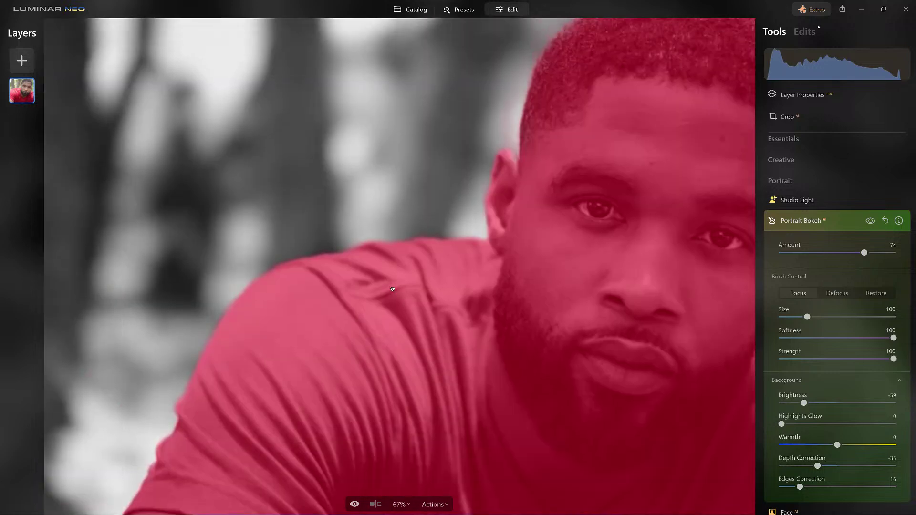
scroll(410, 277, "up", 1)
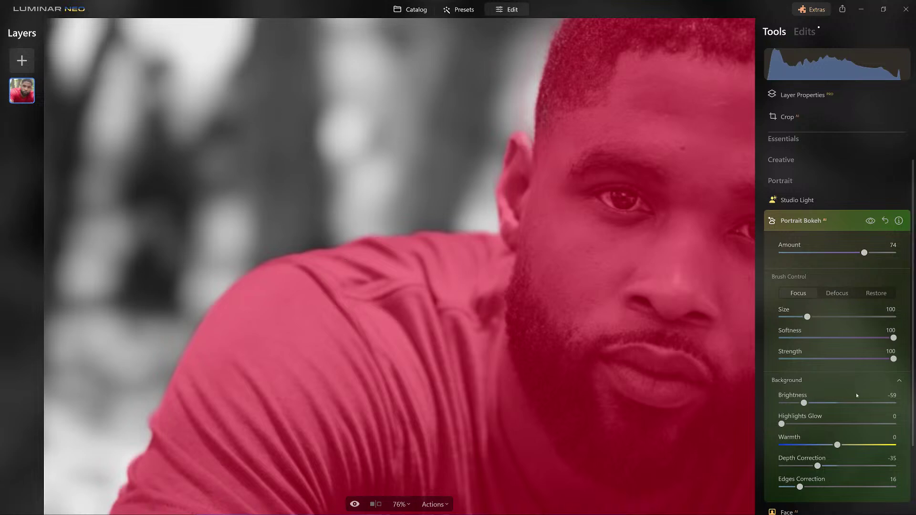
Step: Inspect the blurred outline of the man's shoulder and raise Edges Correction to 28
left_click(845, 378)
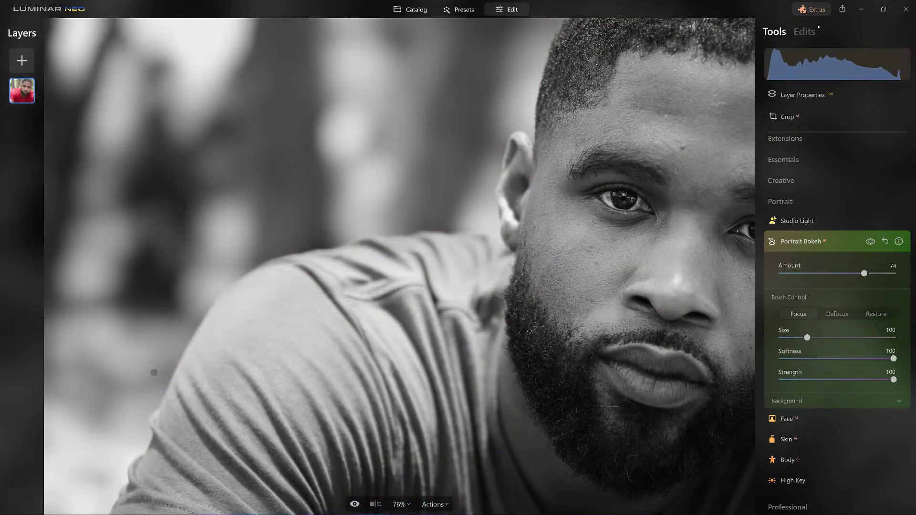
left_click_drag(225, 272, 147, 384)
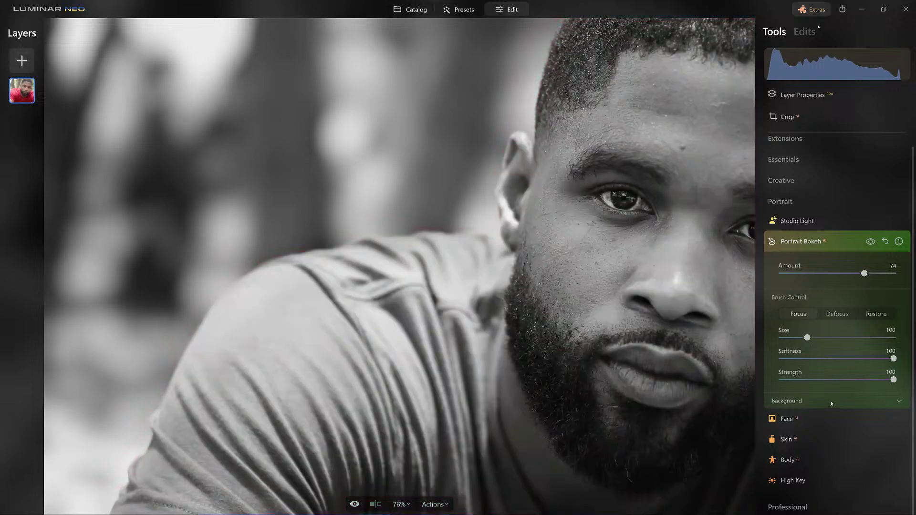
left_click(830, 401)
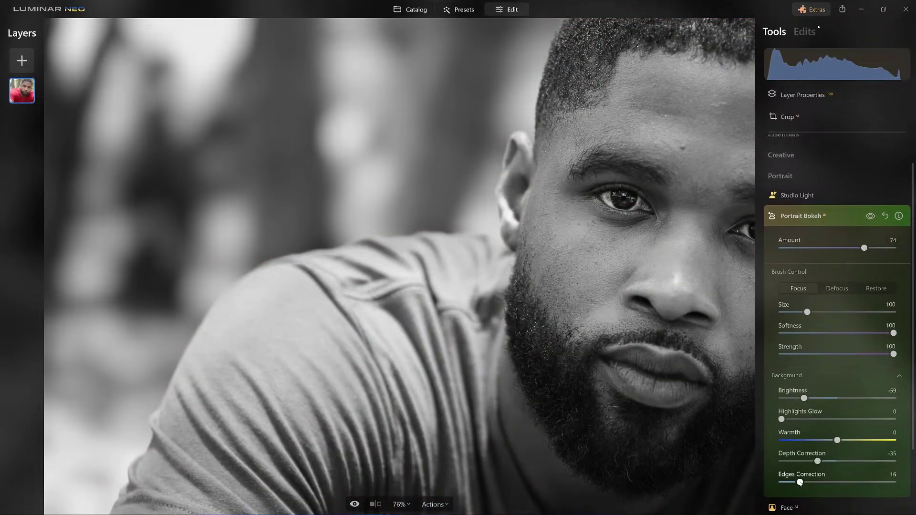
left_click_drag(801, 483, 813, 483)
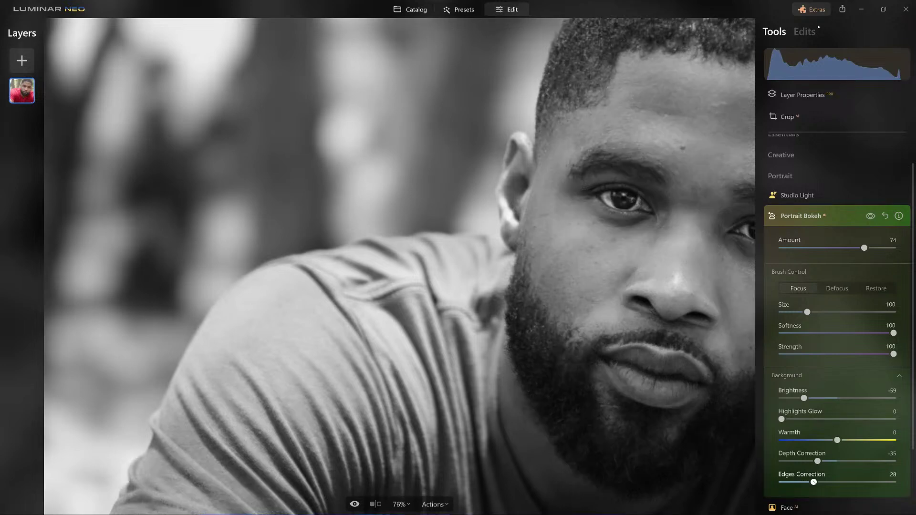
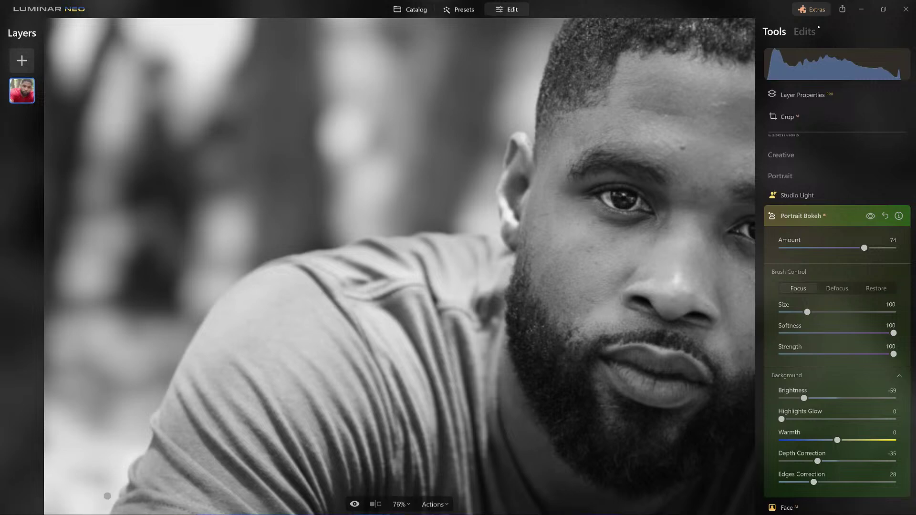
left_click_drag(502, 219, 504, 219)
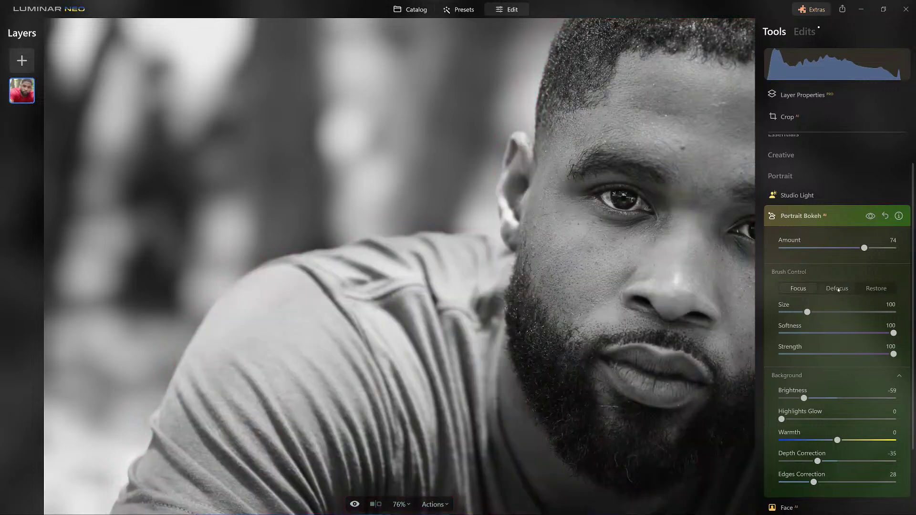
Step: Try the Defocus brush on the man's outer shoulder edge, then paint that edge back into the mask with the Focus brush
left_click(838, 290)
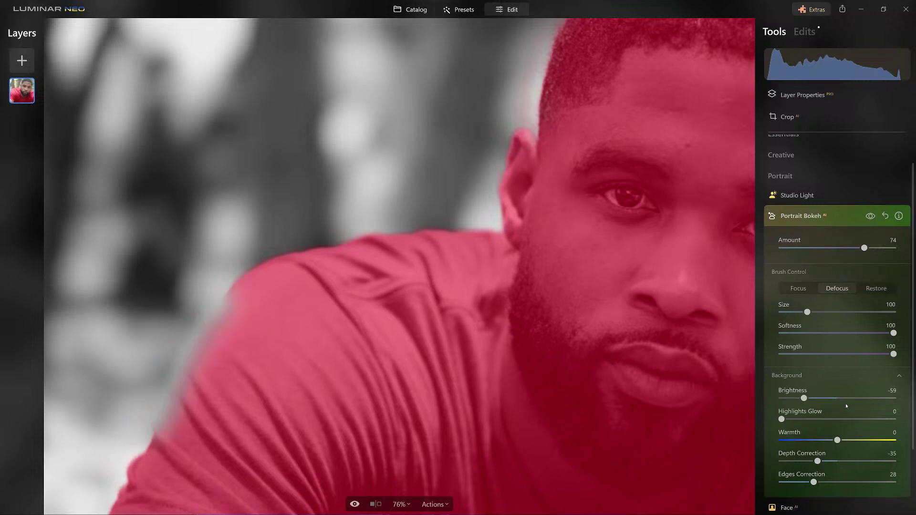
left_click(806, 292)
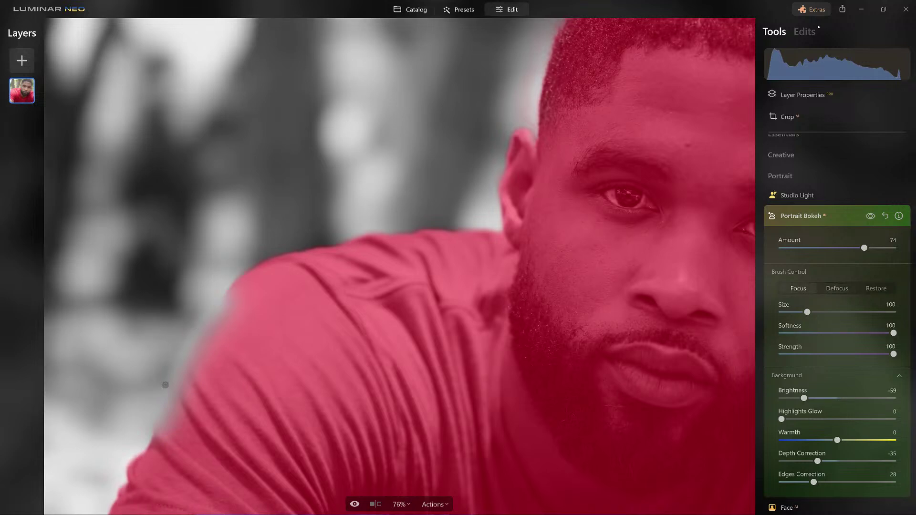
mouse_move(220, 284)
left_mouse_down()
mouse_move(141, 427)
mouse_move(160, 371)
mouse_move(211, 290)
mouse_move(252, 289)
mouse_move(213, 293)
mouse_move(354, 409)
left_mouse_up()
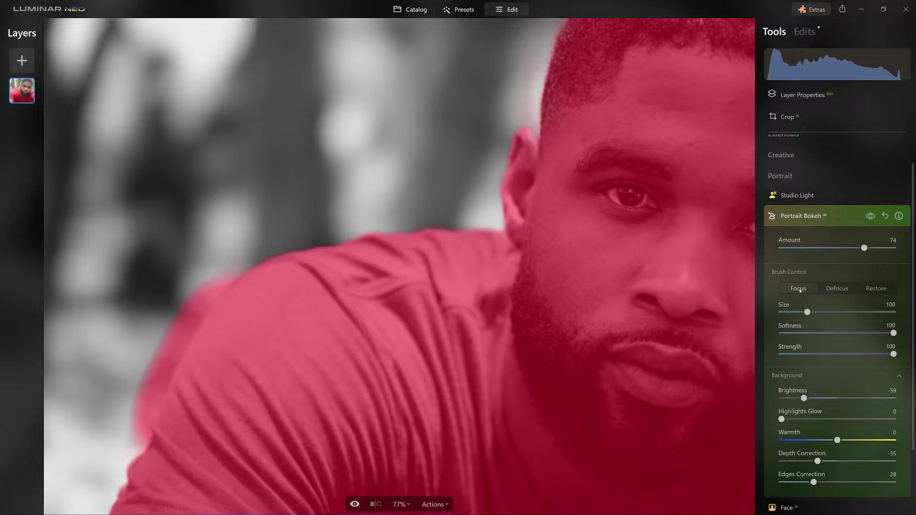
Step: Reduce the brush size to 76 and defocus the mask spill over the background beside the man's shoulder
left_click(836, 289)
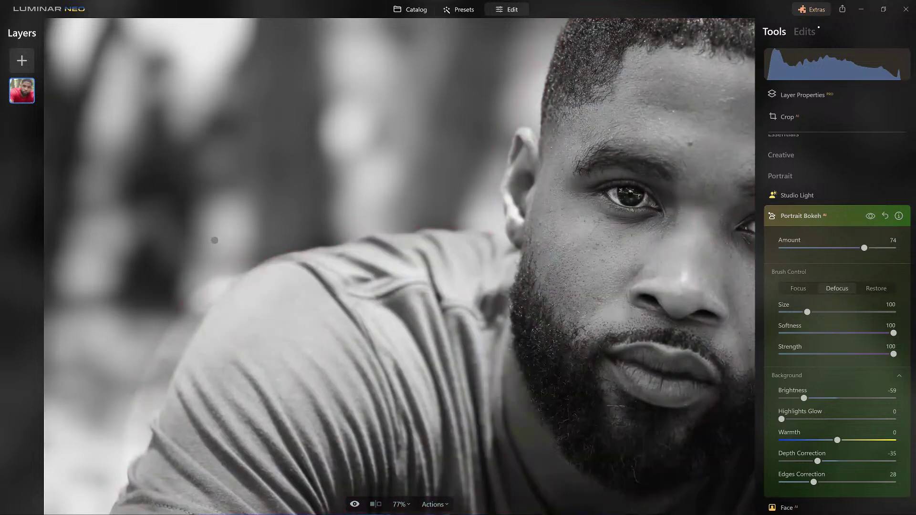
key("bracketleft")
key("bracketleft")
key("bracketleft")
mouse_move(197, 276)
left_mouse_down()
mouse_move(127, 404)
mouse_move(116, 449)
mouse_move(126, 391)
mouse_move(166, 313)
mouse_move(195, 272)
mouse_move(242, 232)
mouse_move(181, 309)
mouse_move(120, 427)
mouse_move(149, 330)
left_mouse_up()
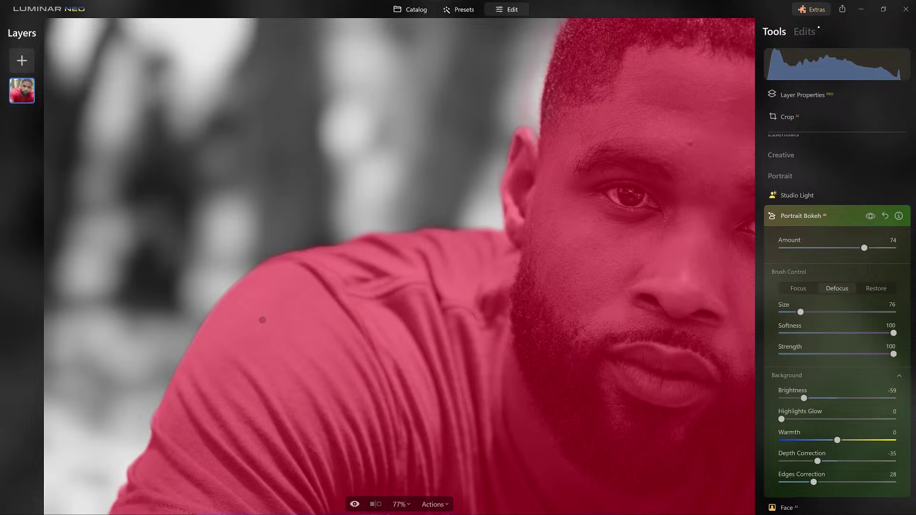
Step: Set the Focus brush strength to 12 and paint lightly along the outer edge of the man's shoulder
scroll(262, 320, "up", 2)
scroll(262, 320, "up", 3)
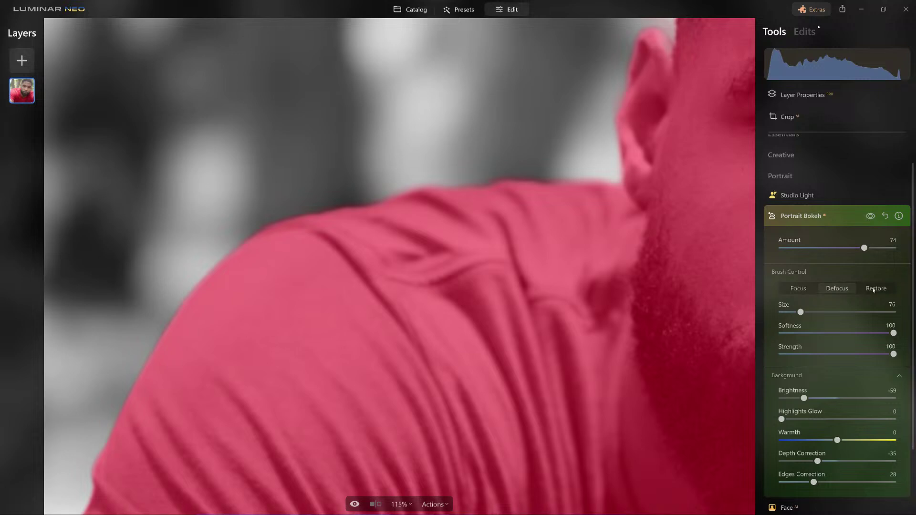
left_click(805, 290)
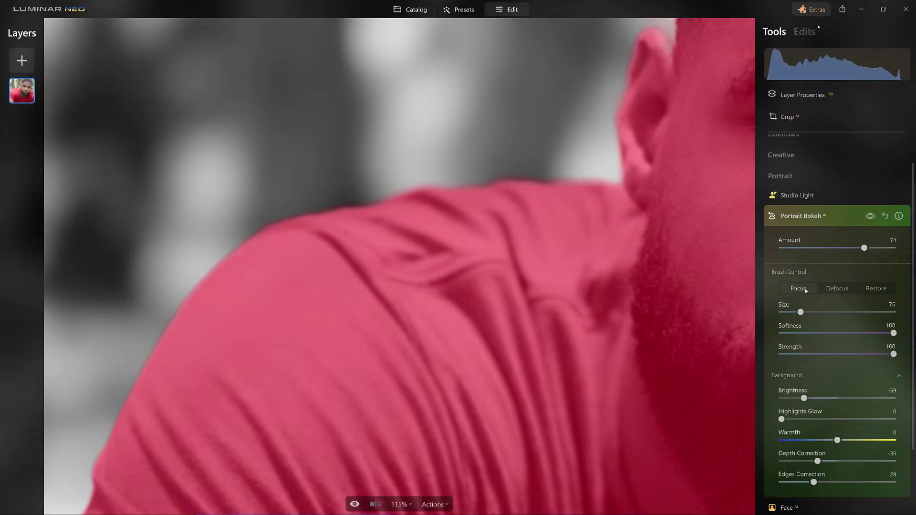
left_click(808, 354)
left_click(795, 355)
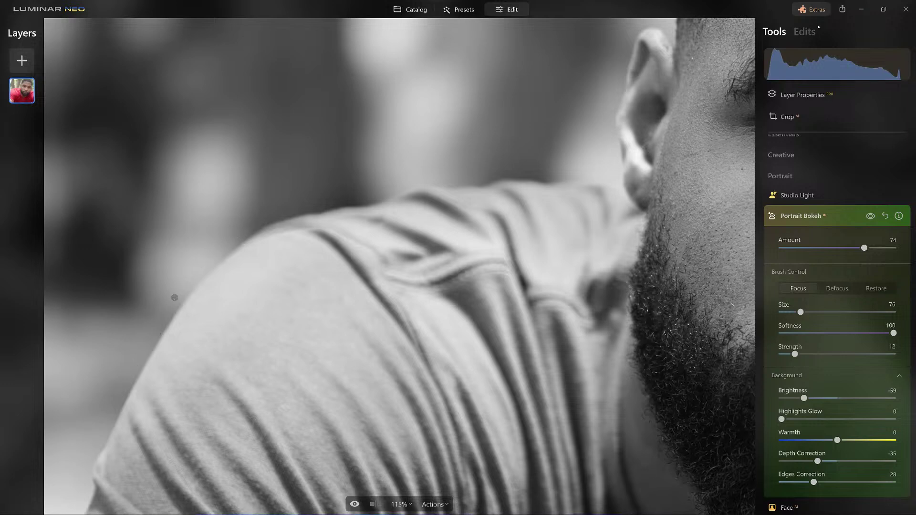
mouse_move(91, 438)
left_mouse_down()
mouse_move(90, 461)
mouse_move(104, 412)
mouse_move(211, 247)
left_mouse_up()
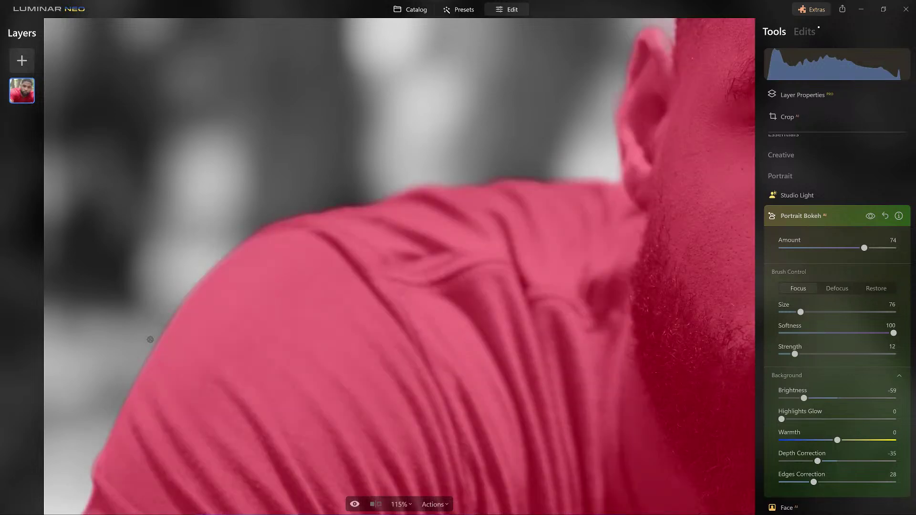
scroll(114, 398, "up", 1)
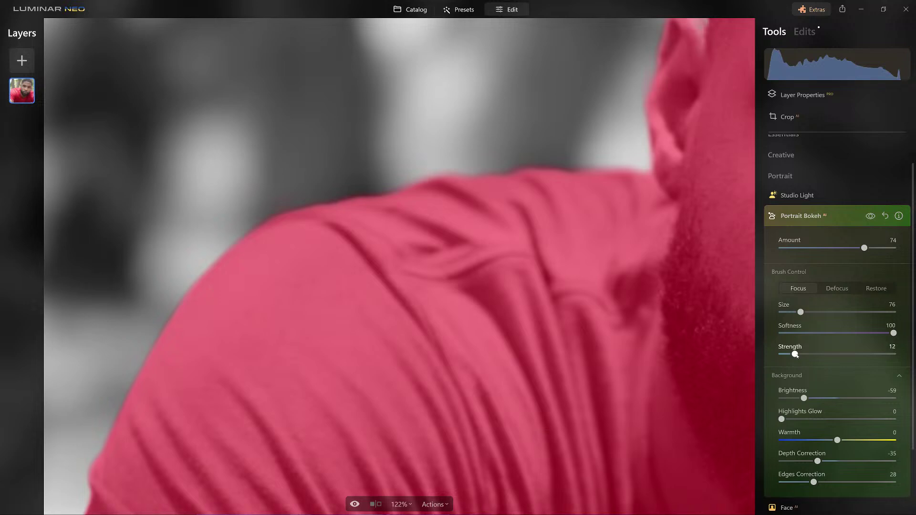
Step: Set Edges Correction to 35, close the Portrait Bokeh settings and view the whole portrait
left_click_drag(813, 483, 820, 483)
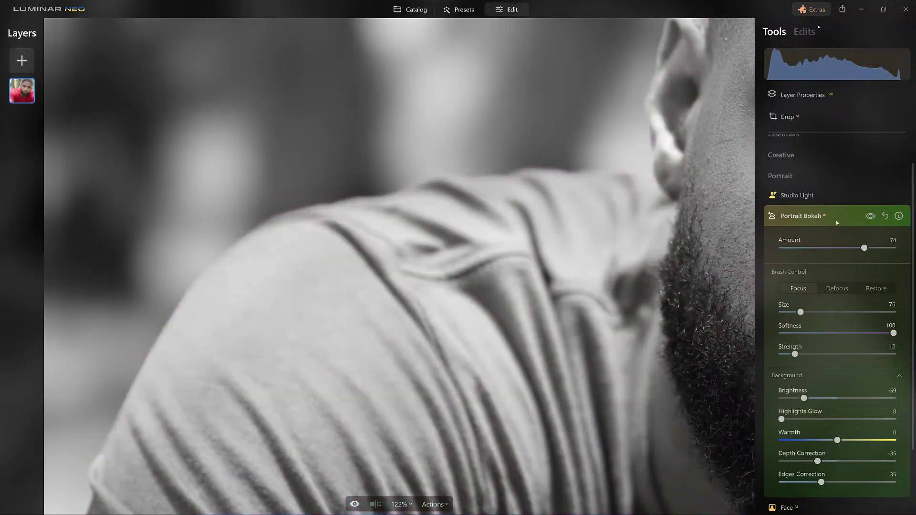
left_click(836, 222)
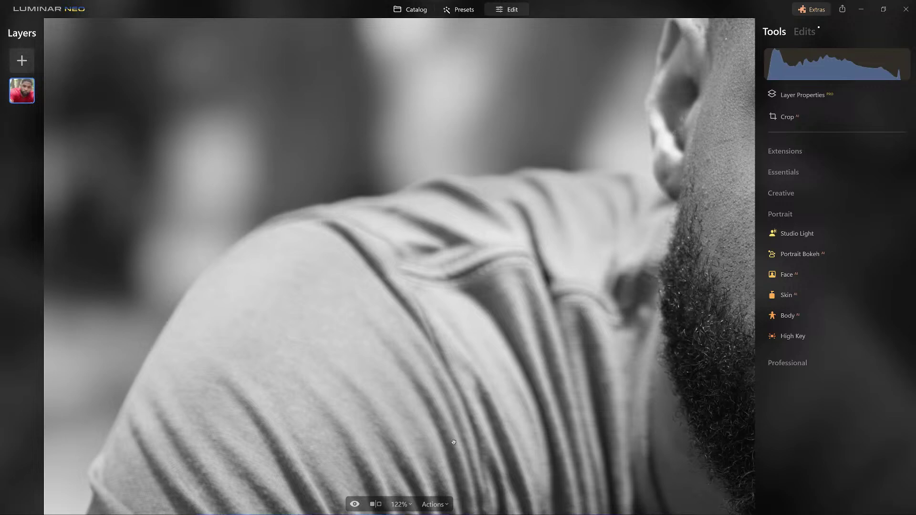
double_click(471, 344)
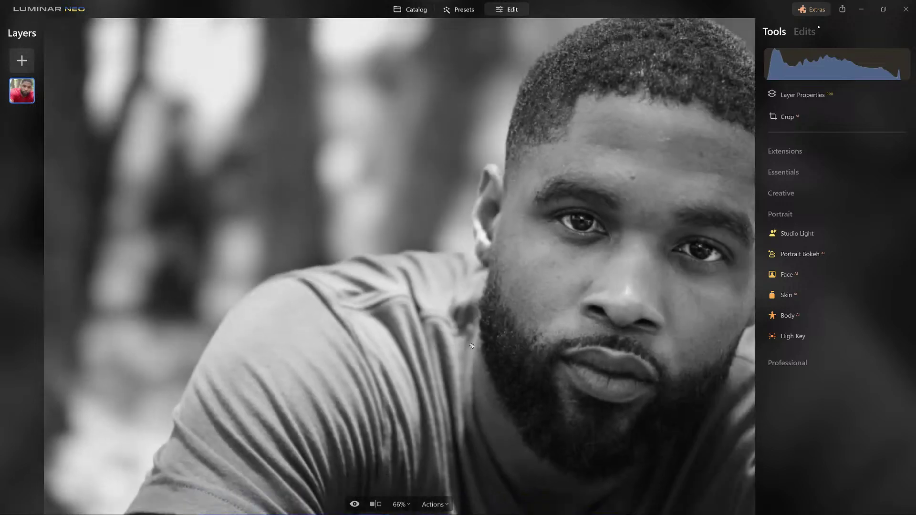
scroll(471, 346, "down", 2)
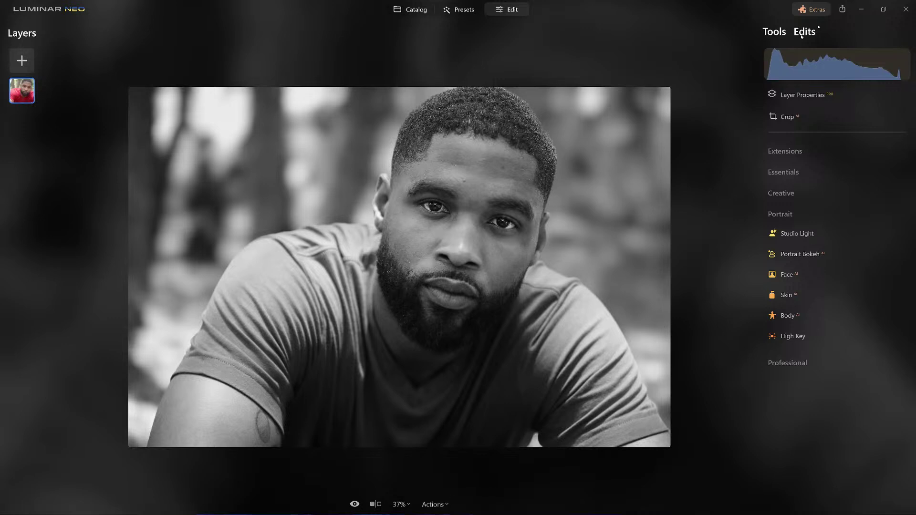
Step: Reopen the applied Portrait Bokeh edit from the photo's edit history and set its Amount to 53
left_click(804, 31)
left_click(773, 98)
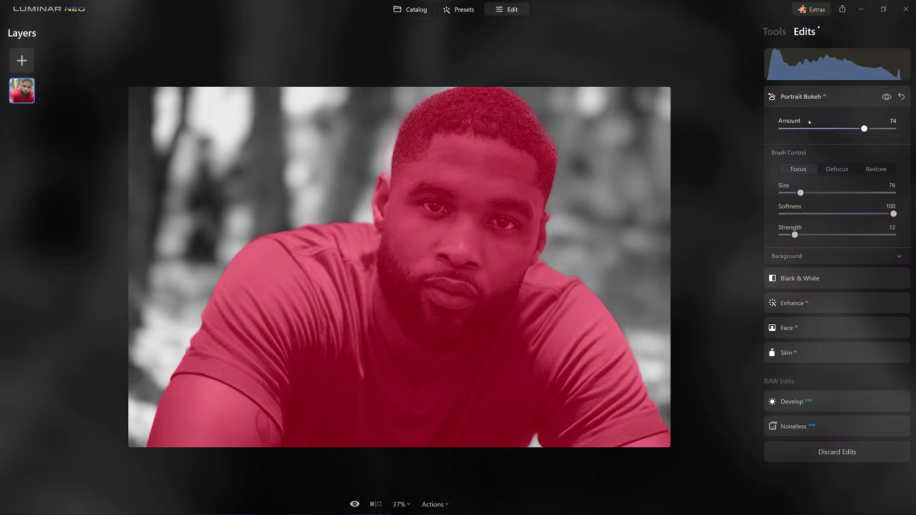
left_click_drag(864, 128, 855, 128)
double_click(823, 131)
mouse_move(809, 131)
left_mouse_down()
mouse_move(893, 128)
mouse_move(821, 129)
mouse_move(840, 129)
left_mouse_up()
Step: Test the bokeh background's Brightness at both extremes, set it to -48 and close the Portrait Bokeh edit
left_click(815, 256)
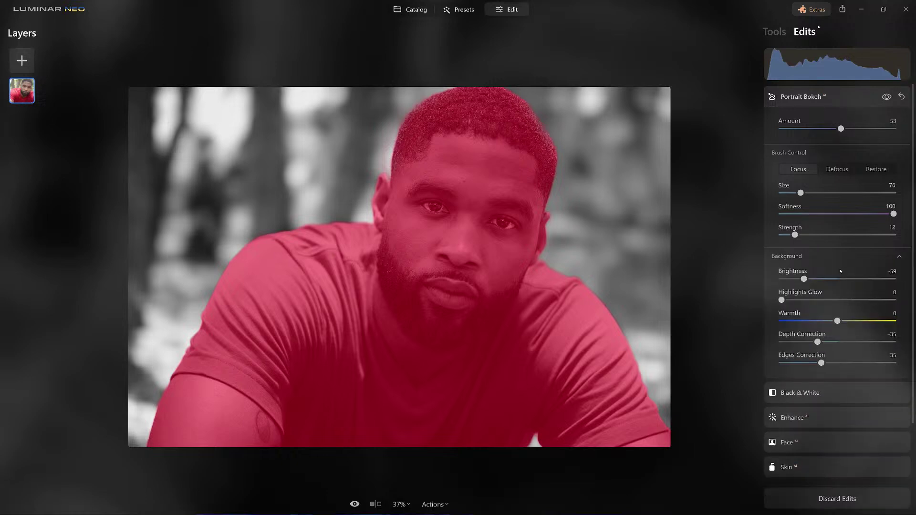
left_click_drag(804, 280, 904, 281)
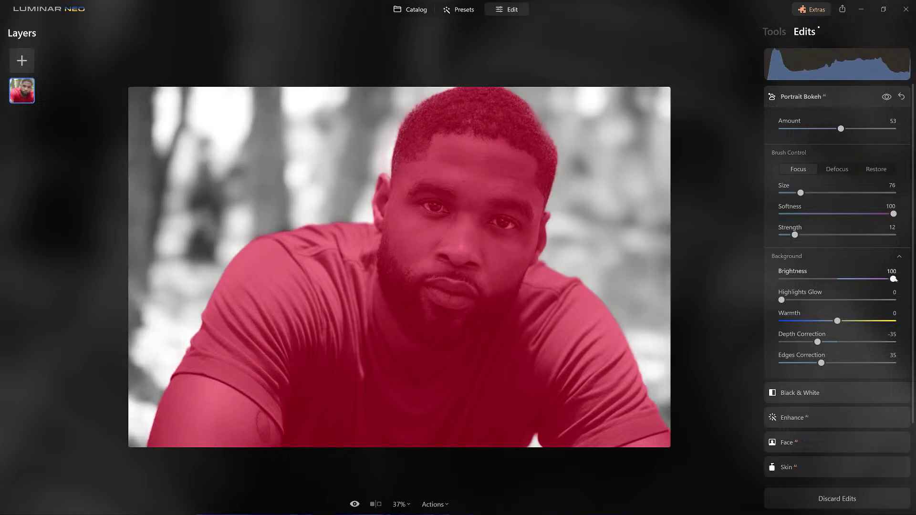
left_click_drag(876, 279, 763, 279)
left_click_drag(781, 279, 810, 279)
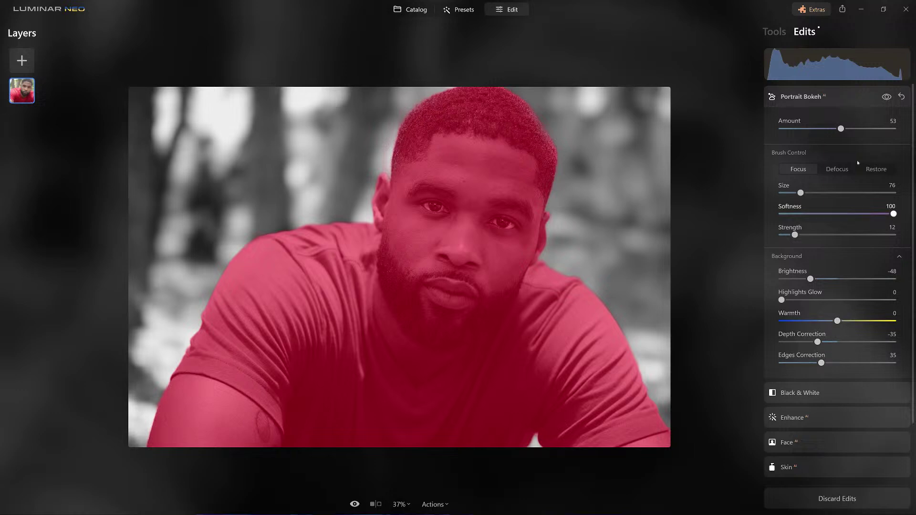
left_click(839, 99)
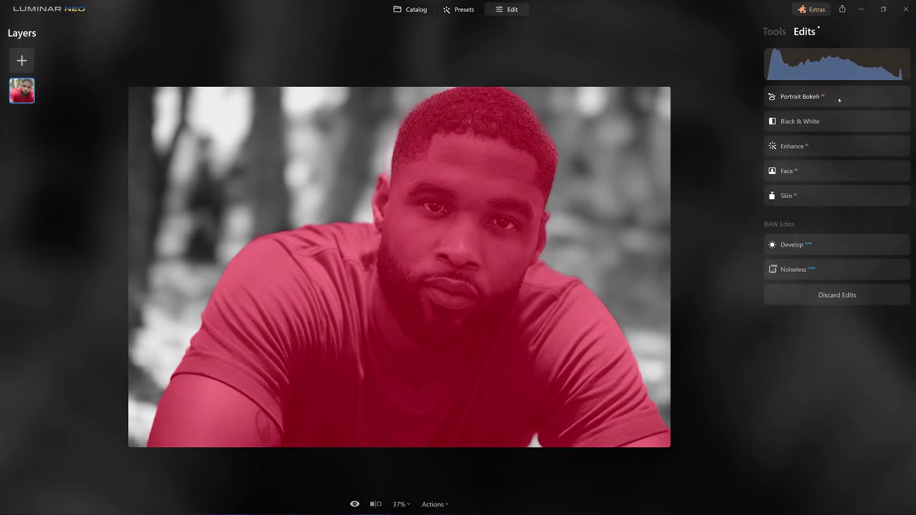
Step: Open a fresh instance of the Portrait Bokeh tool and show its information text
left_click(773, 31)
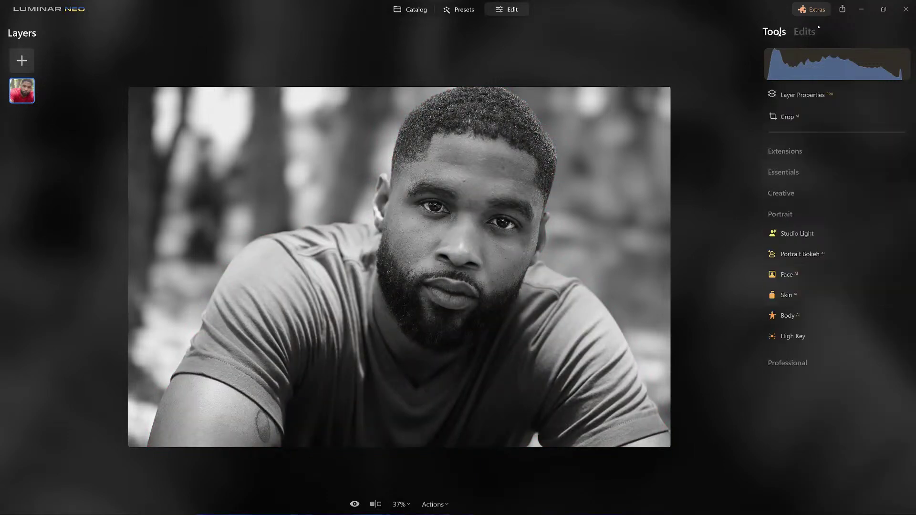
left_click(840, 254)
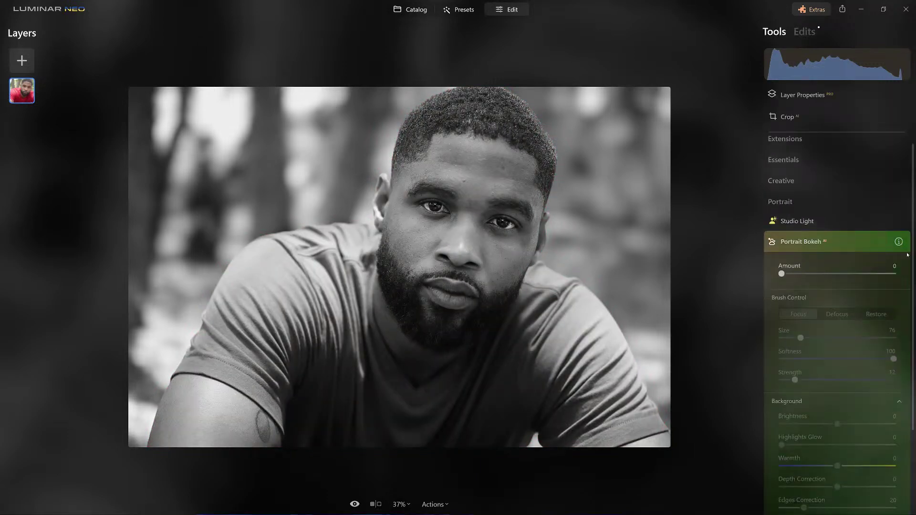
mouse_move(900, 217)
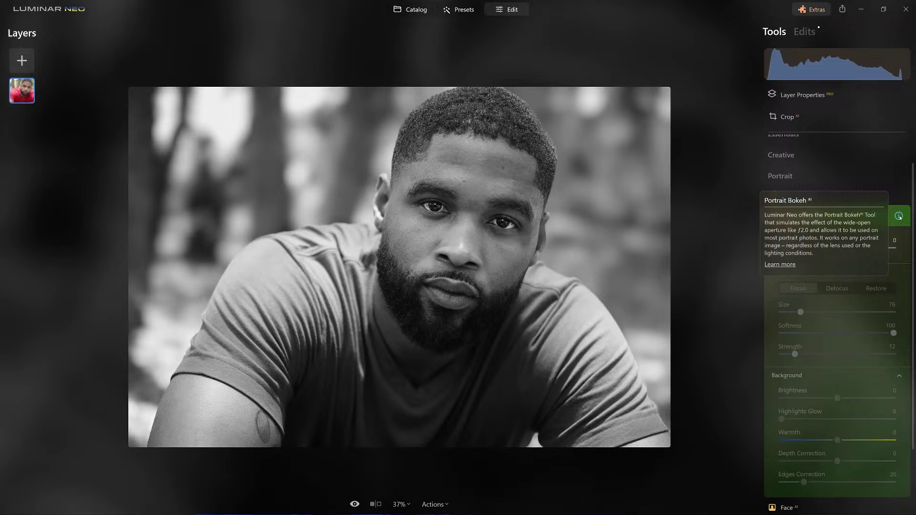